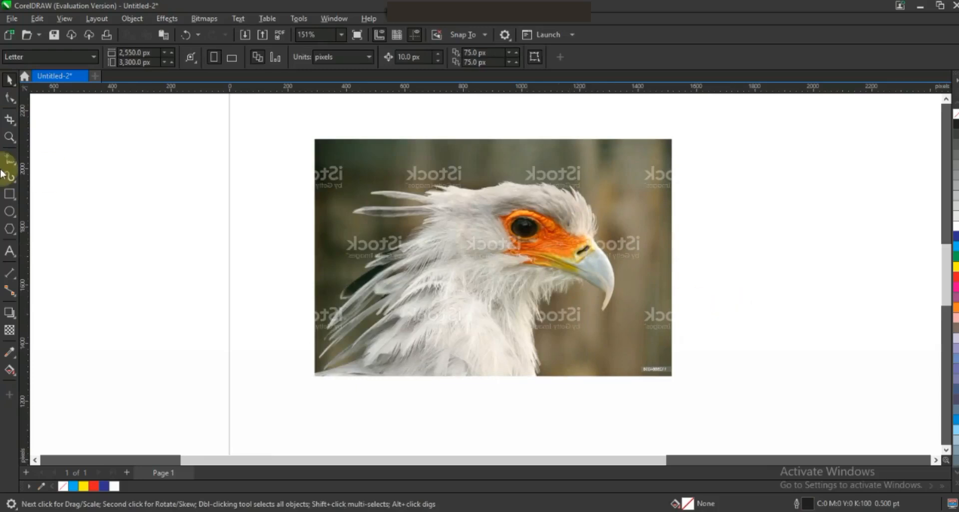
Draw a 3 pt Freehand straight line from the top of the beak to a point above the back of the bird's head
click(8, 159)
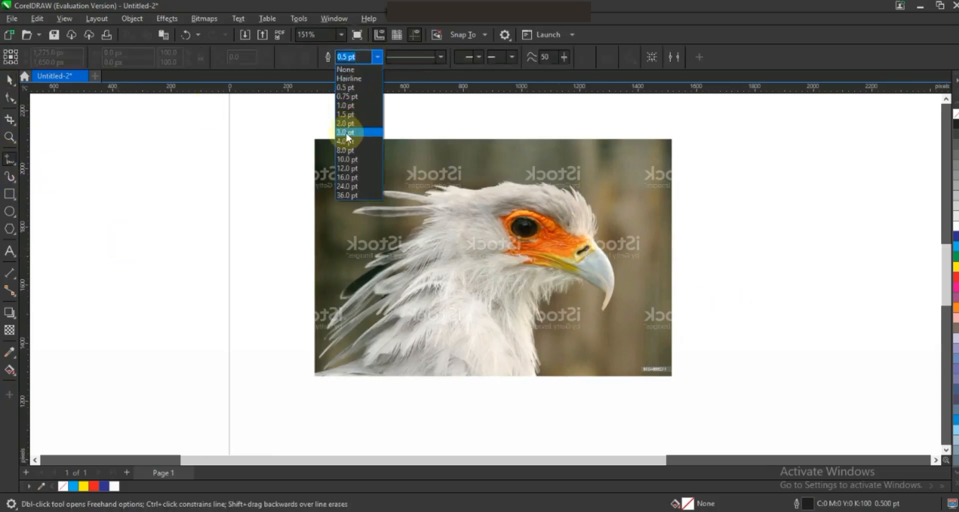
click(348, 129)
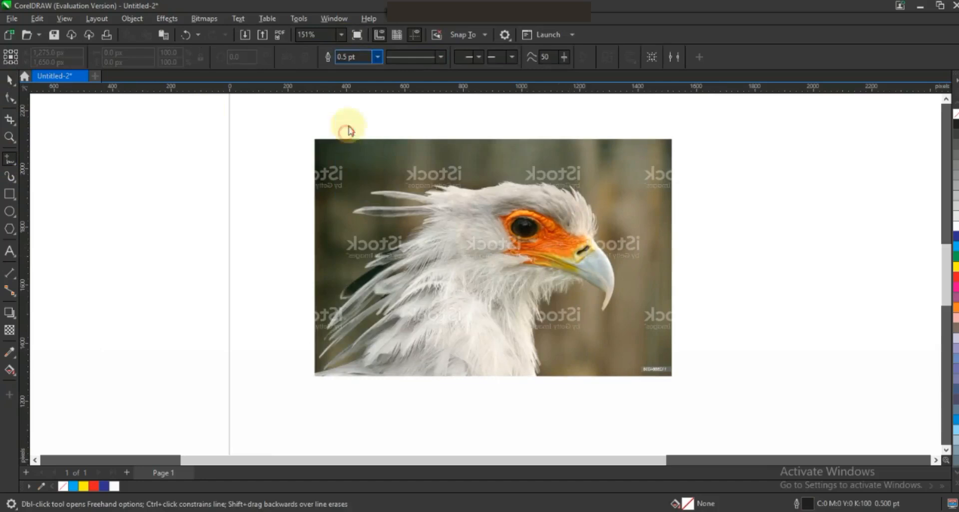
click(595, 240)
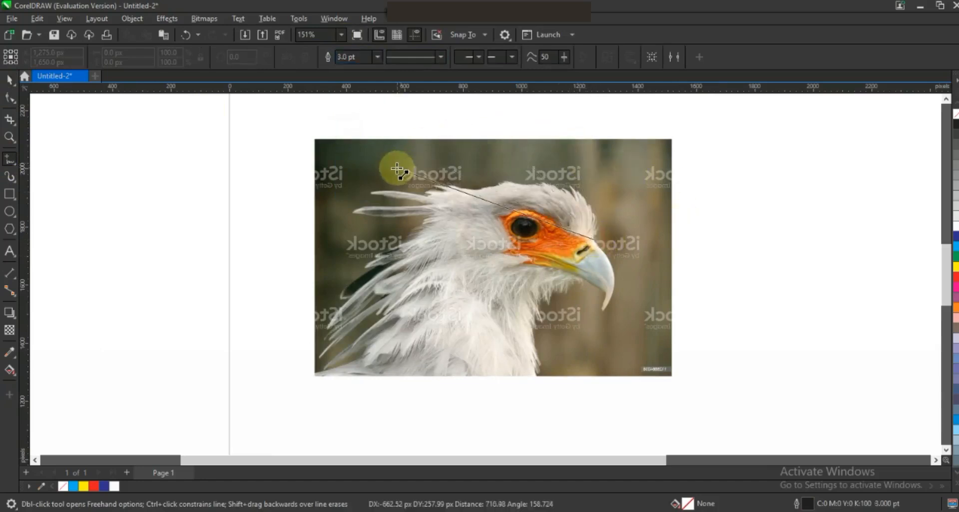
click(398, 169)
Convert the straight line to a curve and bend it into an arch over the top of the bird's head
click(9, 97)
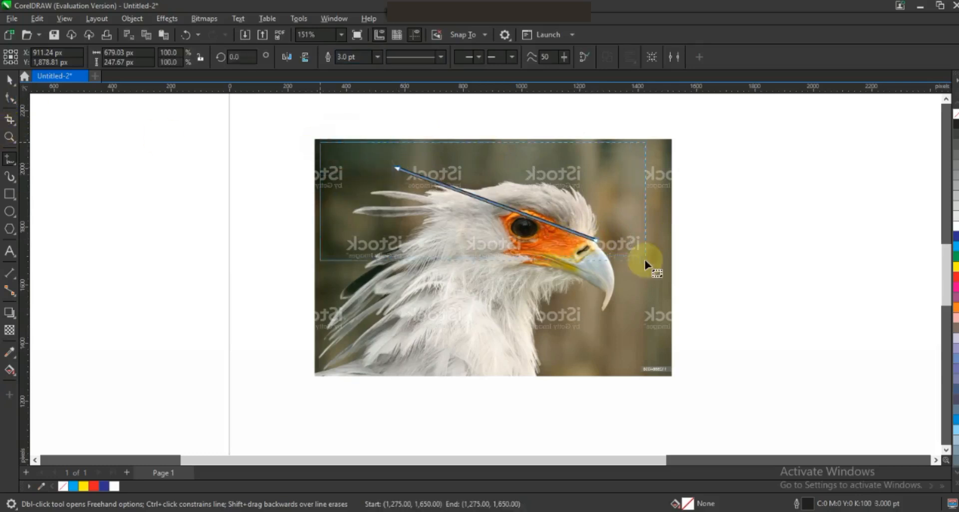
click(185, 57)
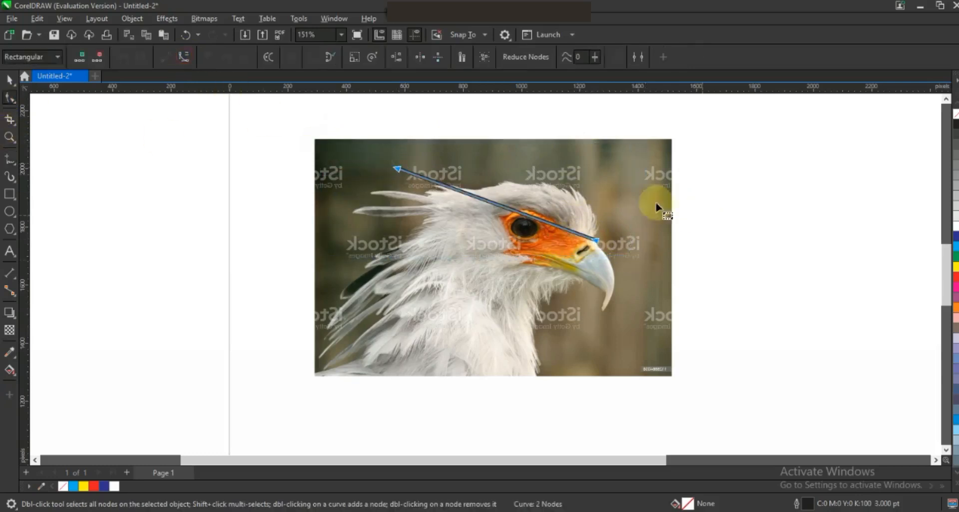
drag(529, 216, 554, 174)
drag(463, 189, 477, 157)
drag(553, 175, 603, 157)
drag(476, 158, 472, 150)
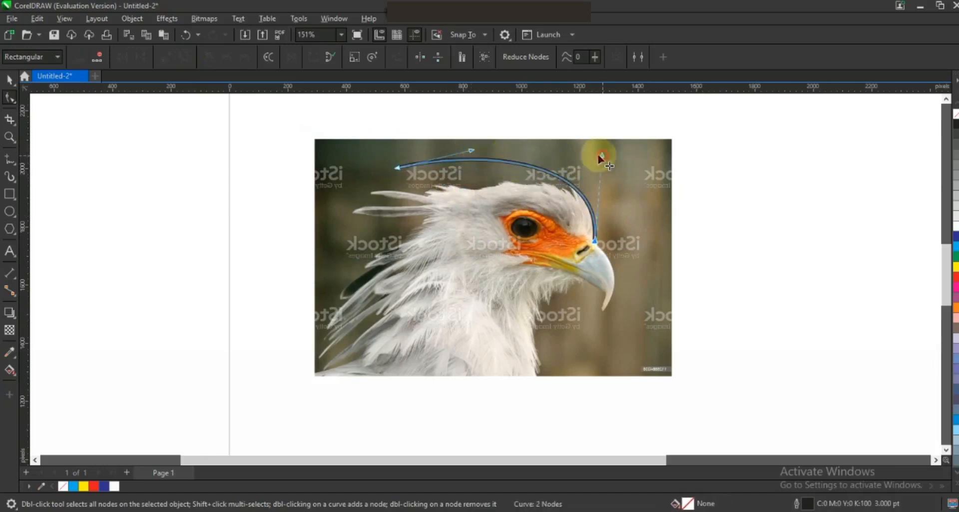
Fine-tune the head arch by adjusting its curve handles and repositioning its rear end node above the crest
drag(598, 156, 591, 156)
drag(399, 166, 401, 152)
drag(472, 135, 473, 136)
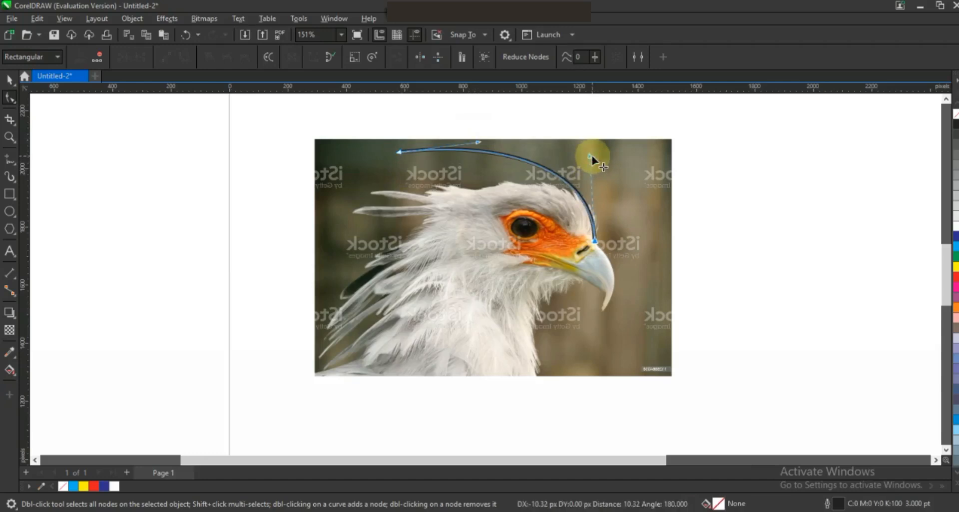
drag(399, 152, 406, 157)
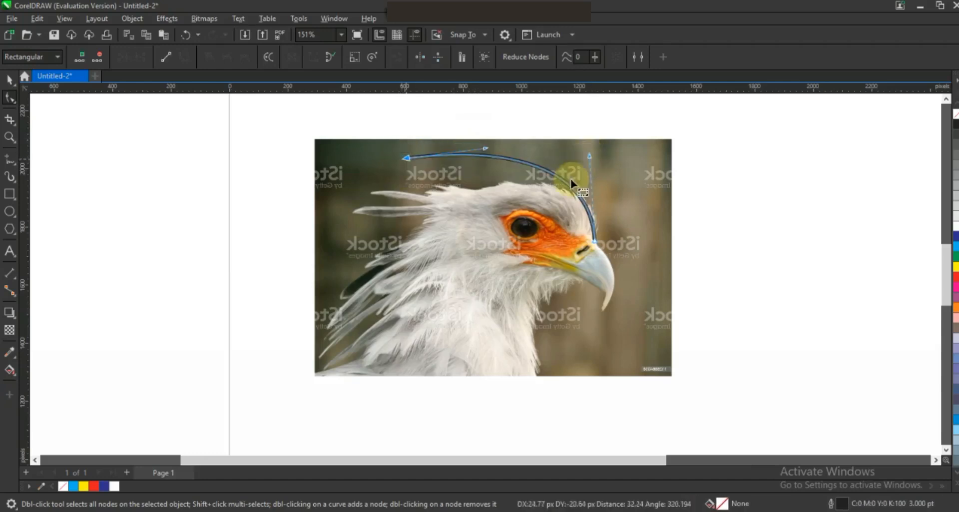
drag(587, 158, 585, 158)
Extend the outline from the top of the beak to its tip and curve the new segment along the beak's outer edge
click(10, 160)
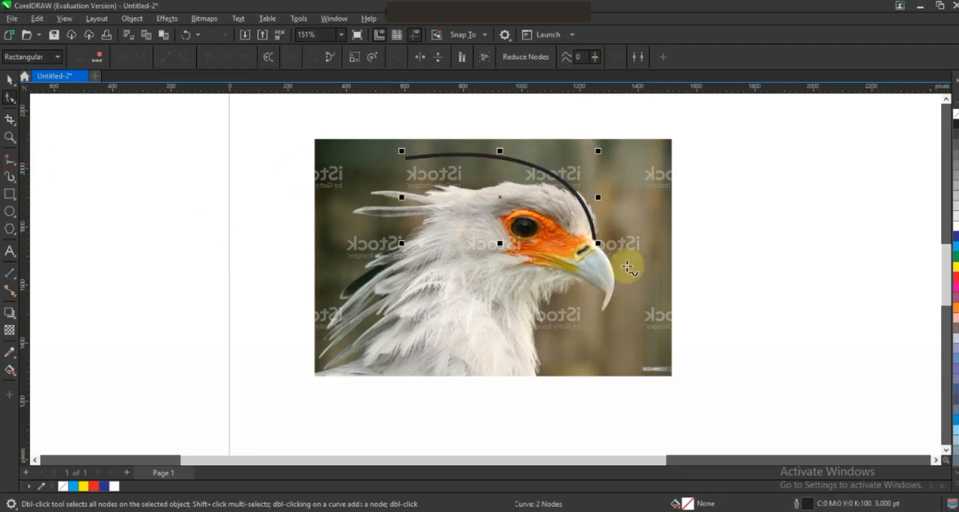
click(594, 242)
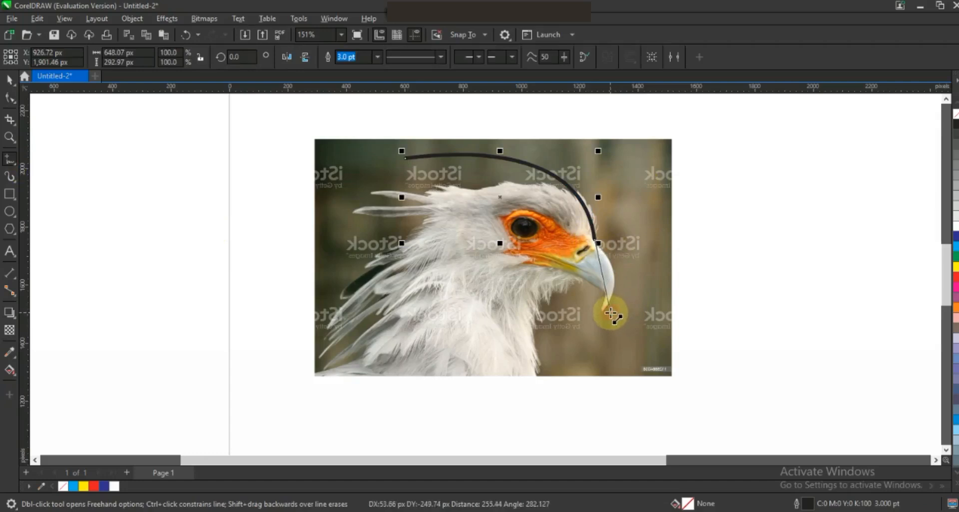
click(610, 313)
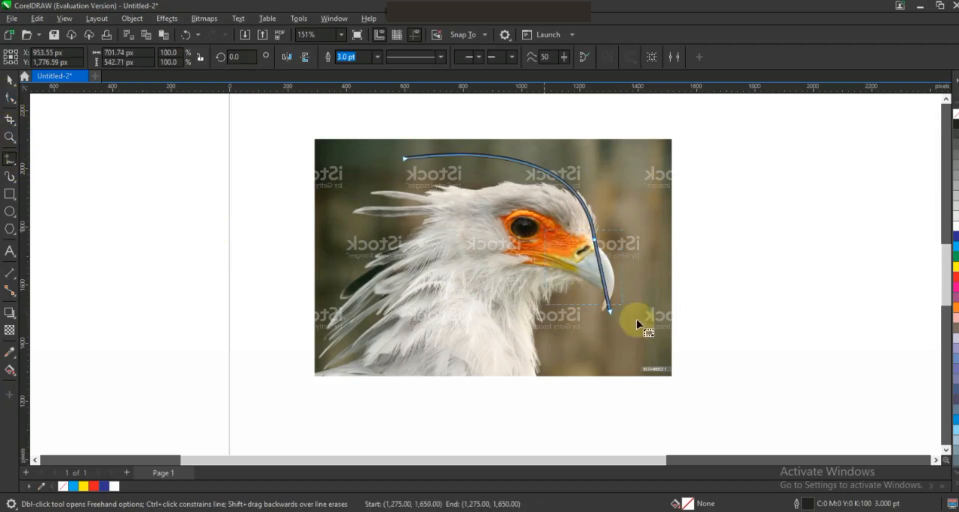
key(F10)
click(183, 61)
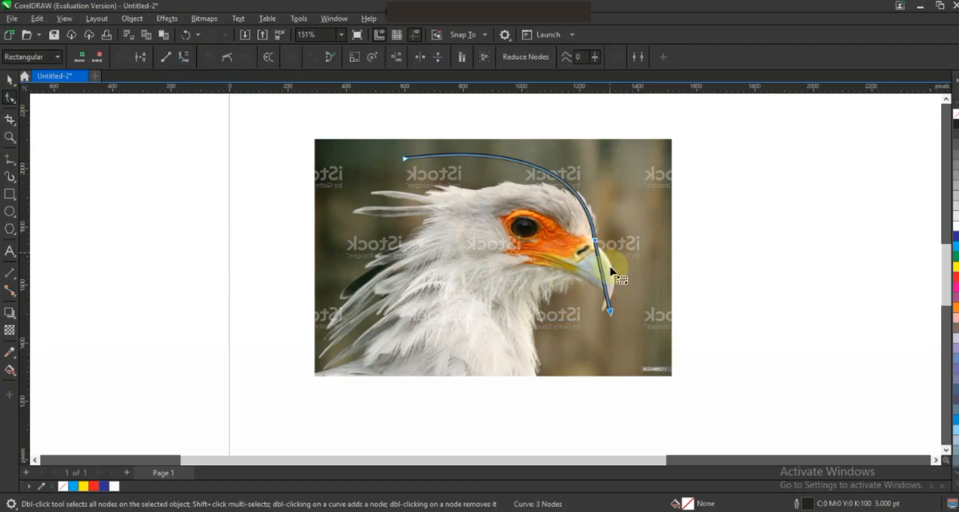
click(609, 282)
drag(603, 278, 615, 278)
Add a straight segment from the beak tip to the base of the throat and convert it to a curve
click(11, 158)
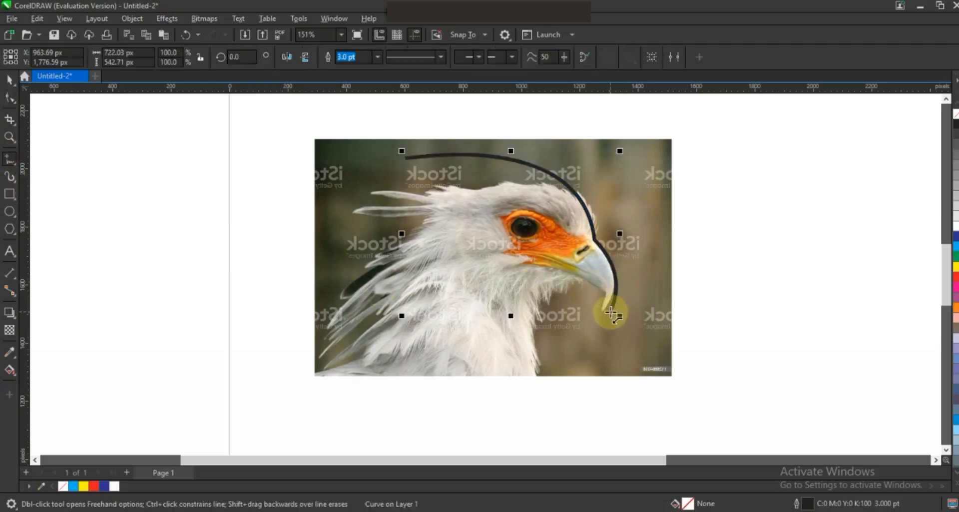
click(612, 313)
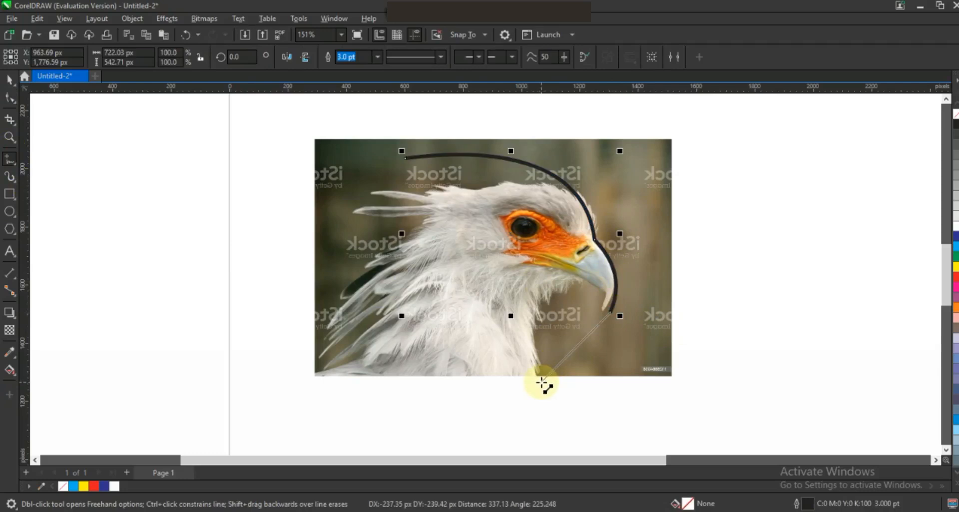
click(542, 384)
click(10, 98)
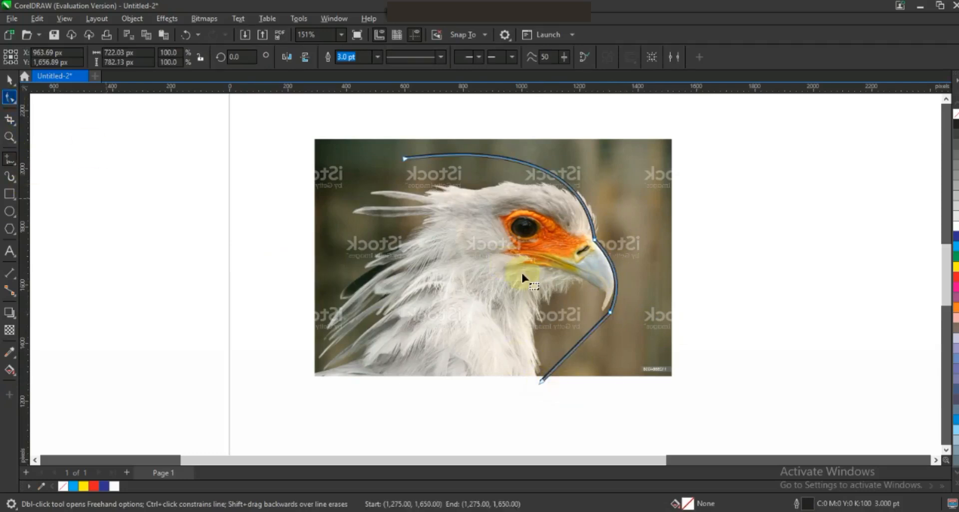
drag(514, 294, 605, 384)
click(183, 58)
click(611, 331)
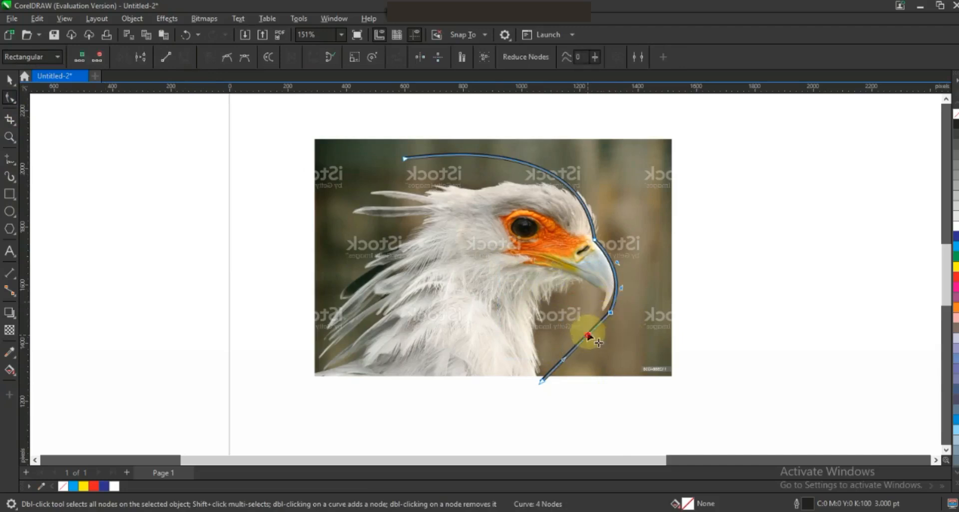
Bend the throat segment into a deep rounded hook running under the beak and down the front of the neck
drag(589, 335, 589, 272)
drag(563, 359, 486, 283)
drag(590, 274, 589, 247)
click(485, 283)
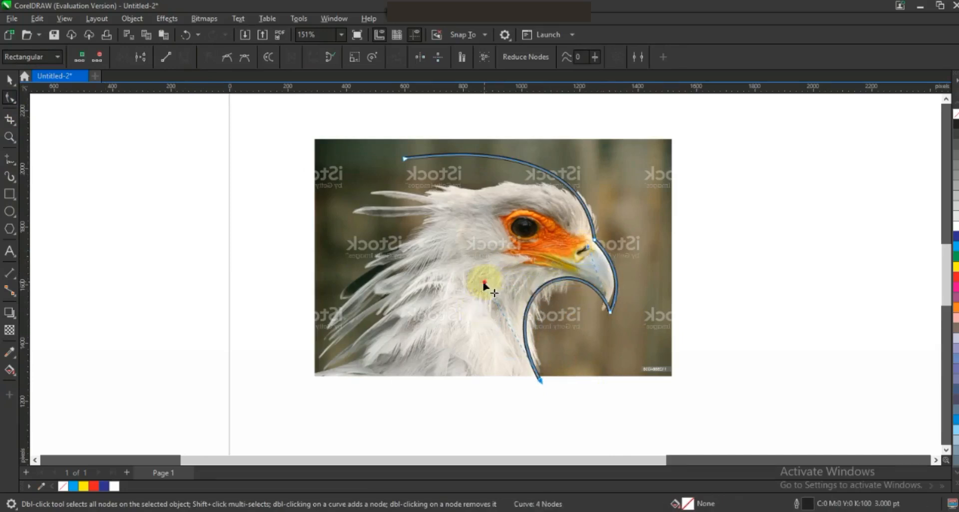
drag(485, 282, 468, 280)
drag(565, 274, 587, 245)
click(466, 282)
drag(465, 283, 464, 283)
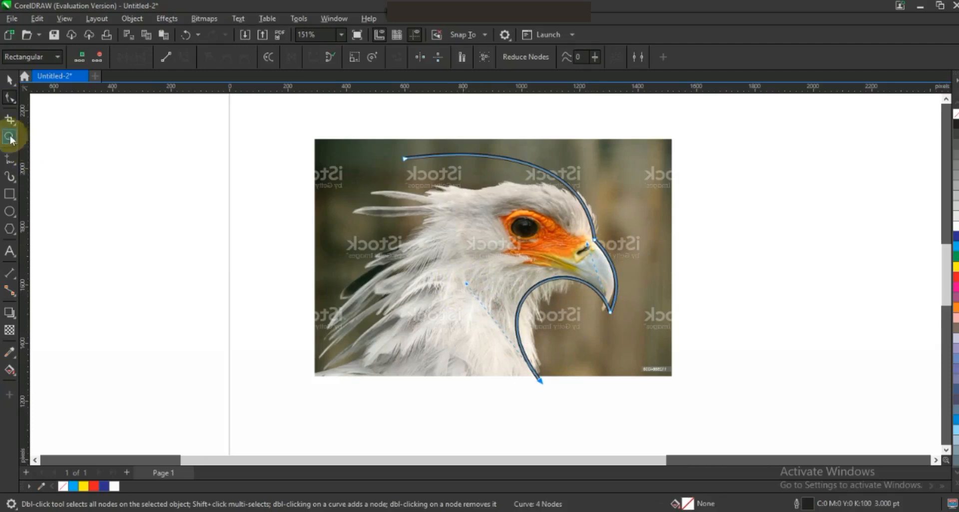
Add two straight segments from the arch's rear end, one in to the crown and one down to the nape
click(10, 160)
click(407, 158)
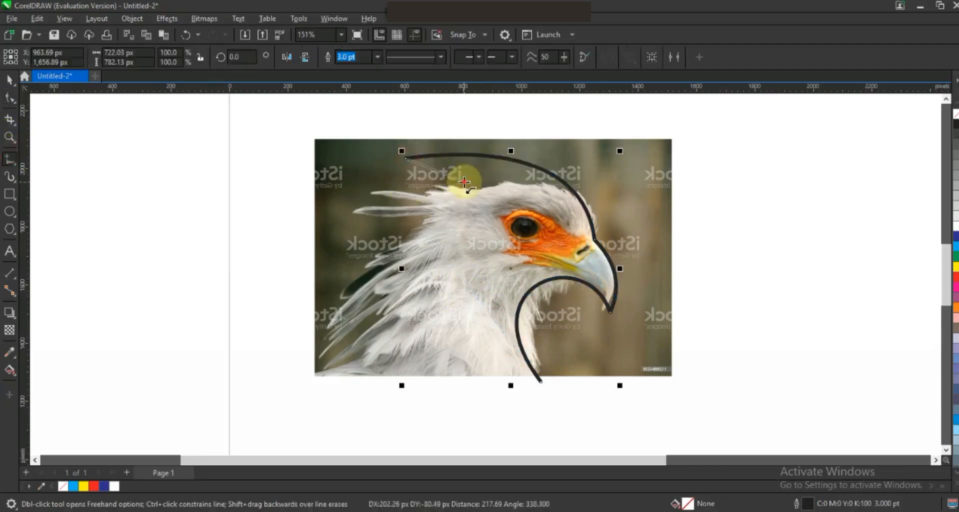
click(464, 181)
click(380, 238)
Curve the two new segments into a pointed crest and rounded nape, adjusting the crest tip and nape end nodes
click(10, 97)
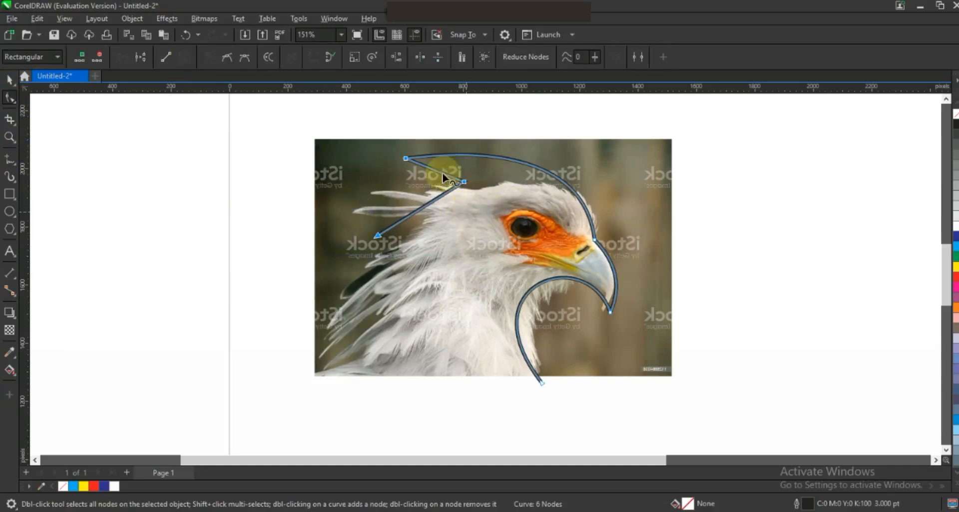
mouse_move(433, 169)
mouse_down()
mouse_move(468, 194)
mouse_move(434, 188)
mouse_up()
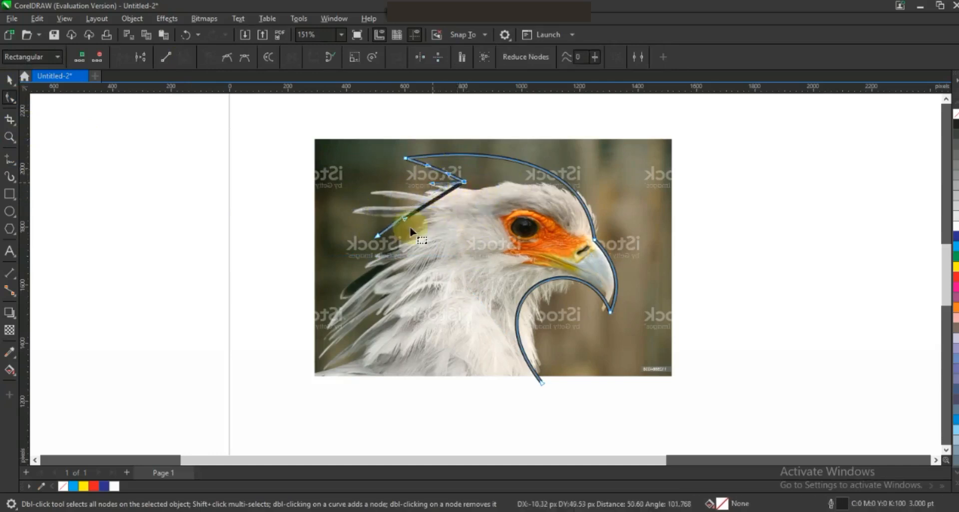
drag(406, 218, 431, 172)
drag(375, 233, 368, 235)
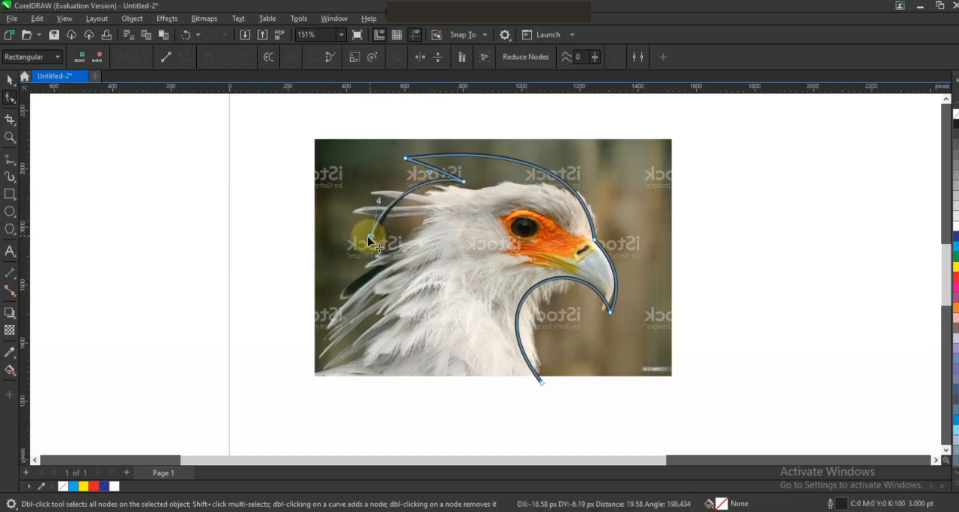
drag(406, 158, 408, 163)
drag(488, 154, 486, 146)
mouse_move(449, 178)
mouse_down()
mouse_move(437, 173)
mouse_move(434, 186)
mouse_up()
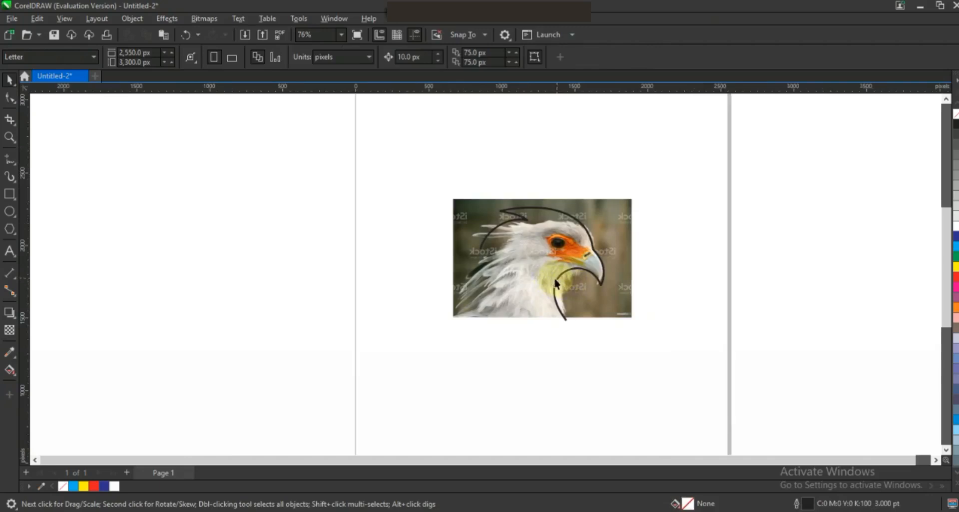
Move the bird photo out from under the traced outline to the blank area left of the page
click(10, 212)
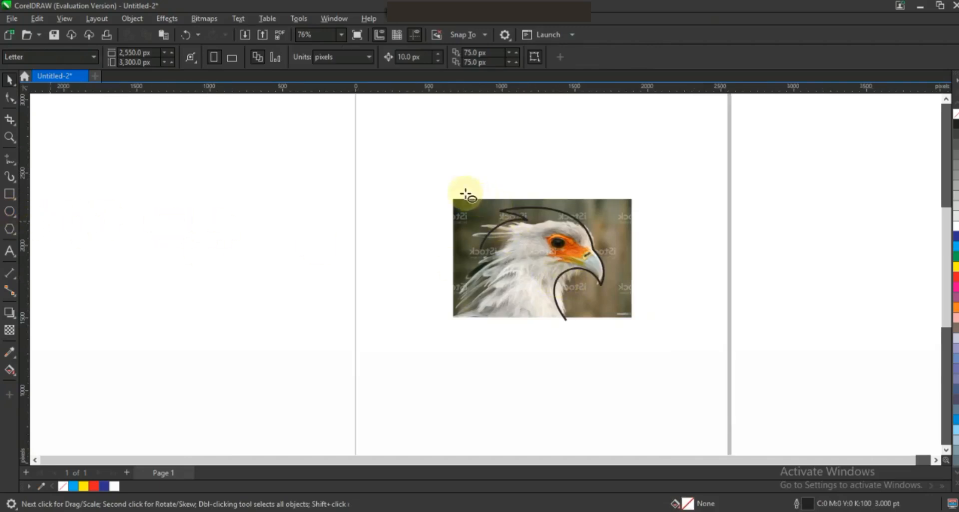
click(10, 79)
drag(581, 205, 302, 200)
Draw a circle about 1,474 px in diameter around the bird head outline
click(9, 212)
drag(430, 156, 529, 368)
click(10, 79)
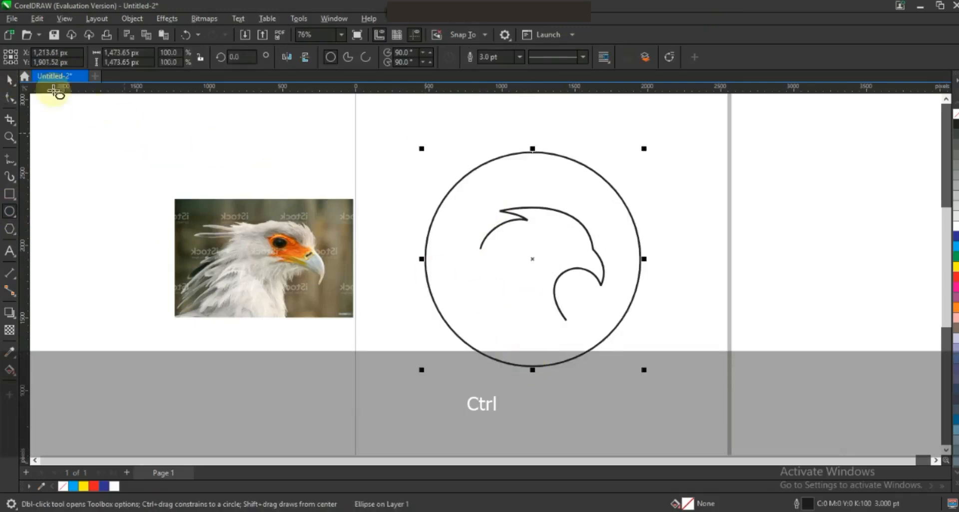
Shift the bird head outline slightly to the right inside the circle
drag(492, 204, 493, 204)
click(707, 302)
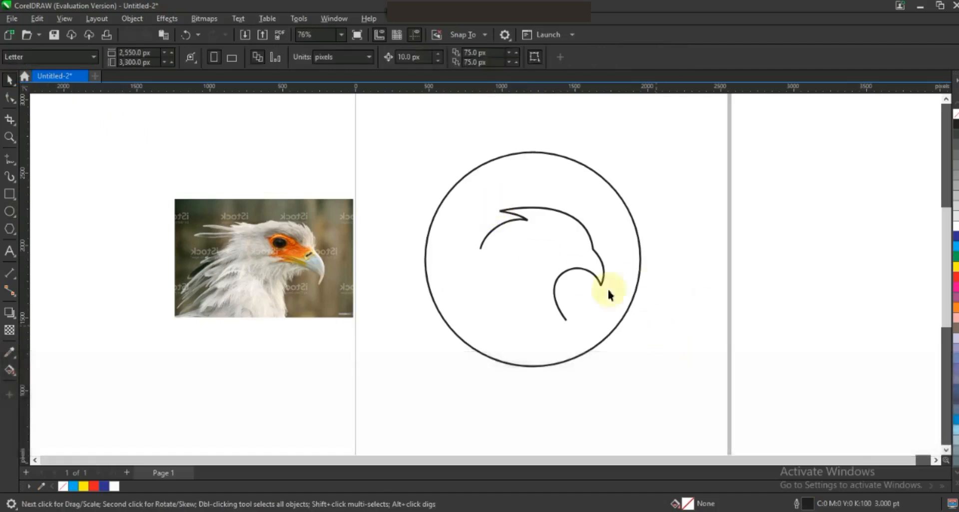
drag(568, 265, 585, 275)
Extend the outline with a straight Freehand segment from the throat's lower end to the circle's upper-left edge
click(9, 98)
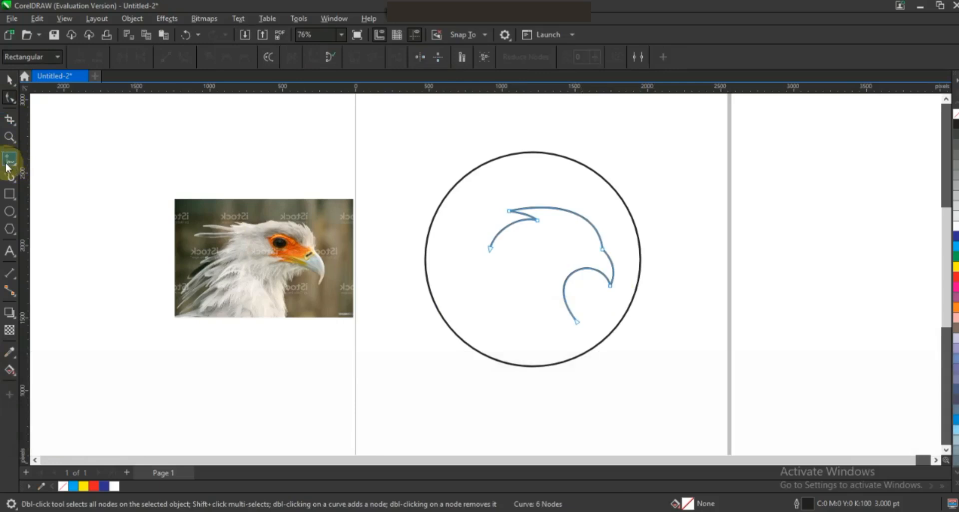
click(9, 159)
click(575, 320)
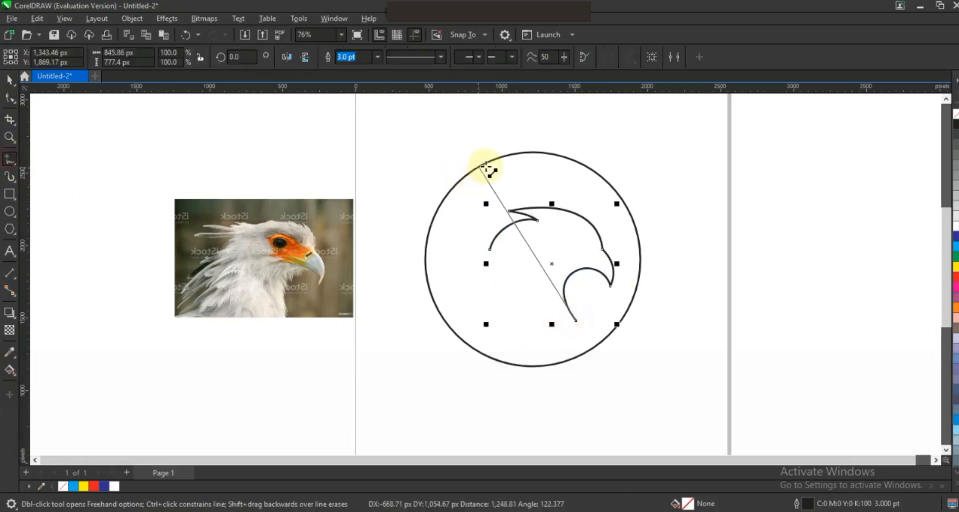
click(487, 163)
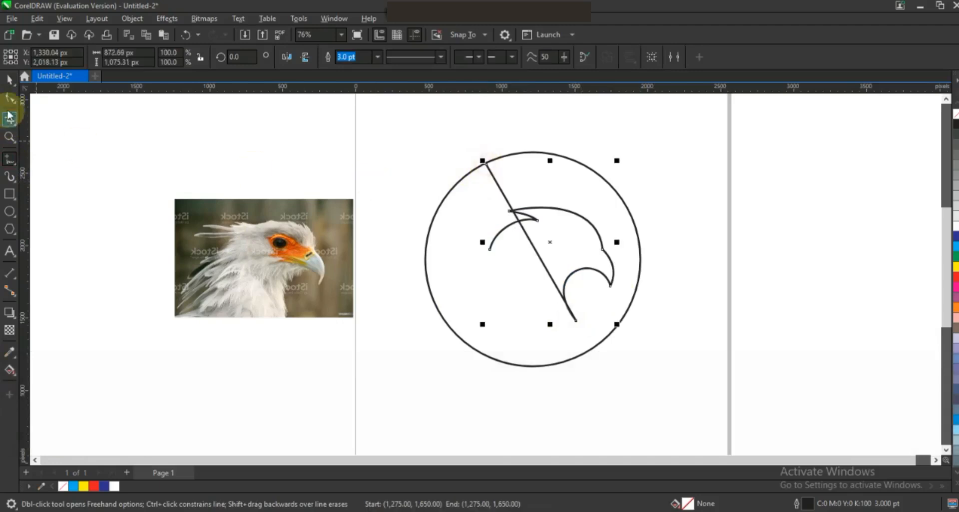
Convert the long straight segment to a curve and bow it toward the circle's lower left
key(F10)
drag(465, 151, 580, 324)
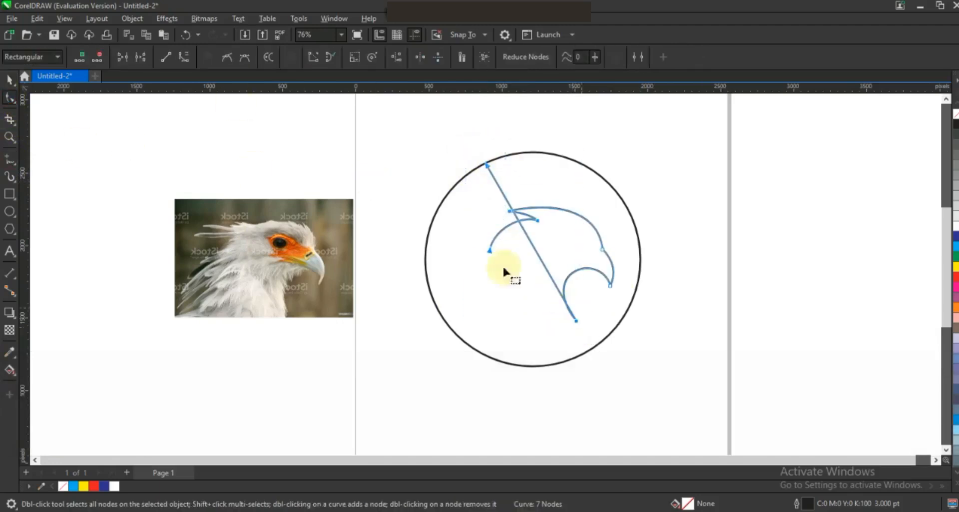
click(500, 161)
drag(517, 220, 553, 270)
drag(519, 302, 434, 252)
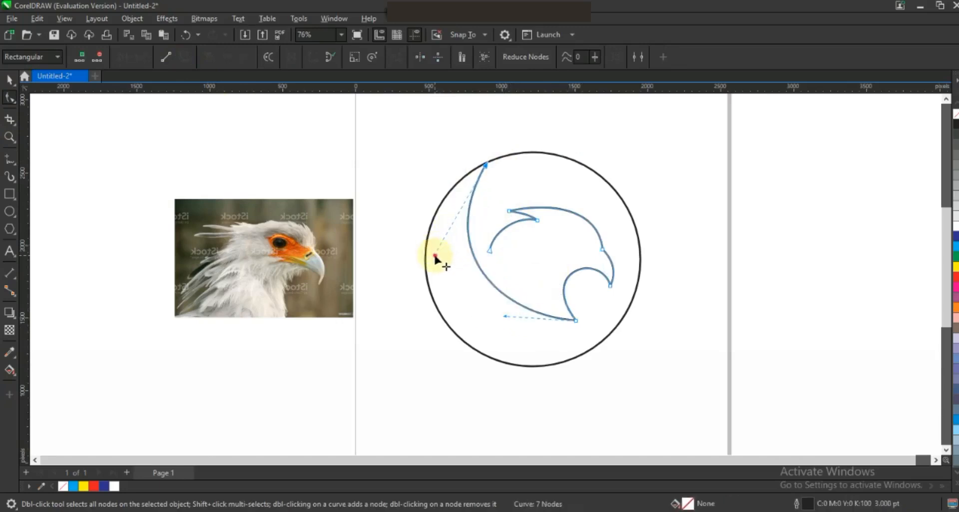
Refine the long neck curve by placing its upper end node on the circle and adjusting both curve handles
click(486, 164)
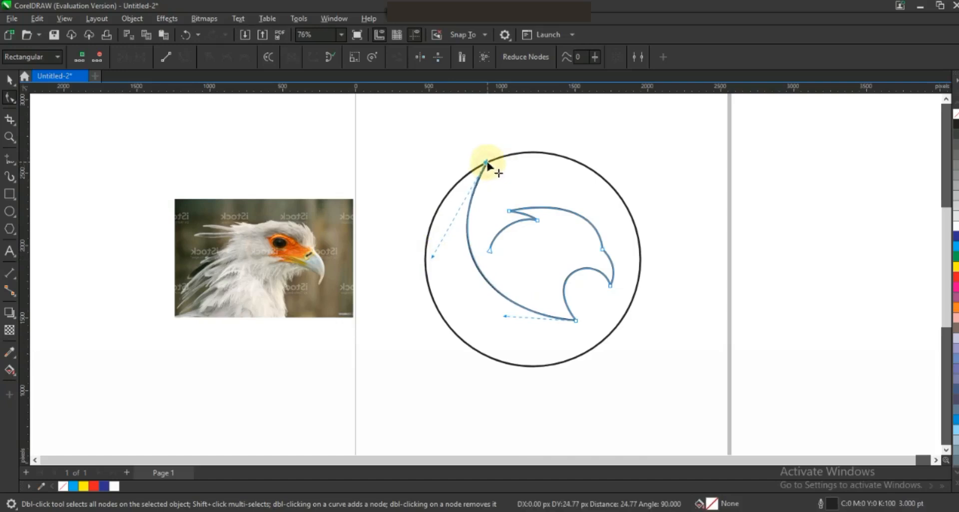
drag(510, 332, 510, 330)
drag(432, 257, 428, 256)
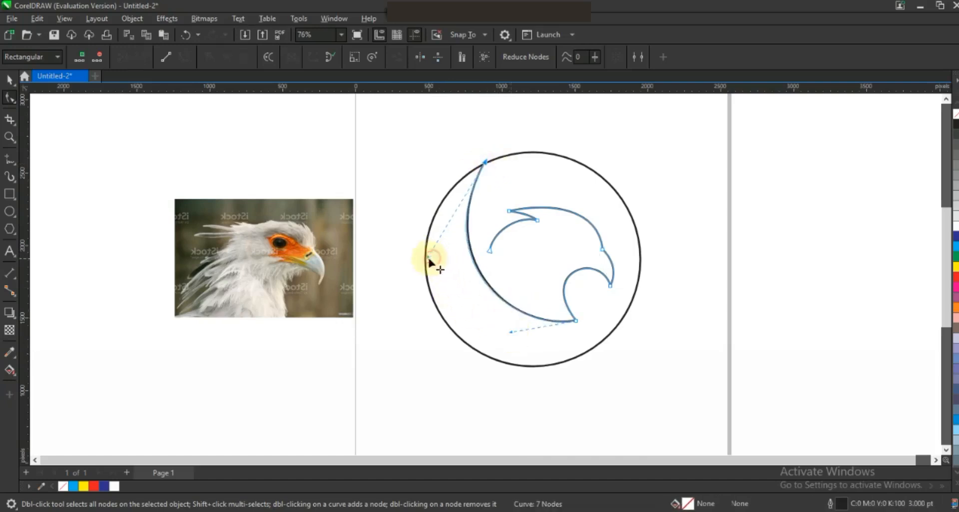
drag(510, 333, 511, 336)
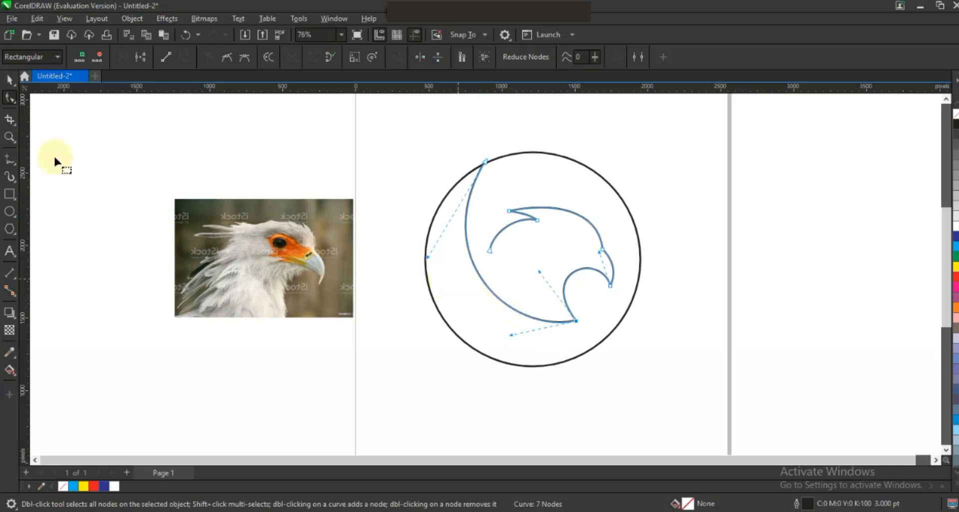
Extend the outline with a straight Freehand segment from the lower end of the crest to the circle's right edge
click(10, 159)
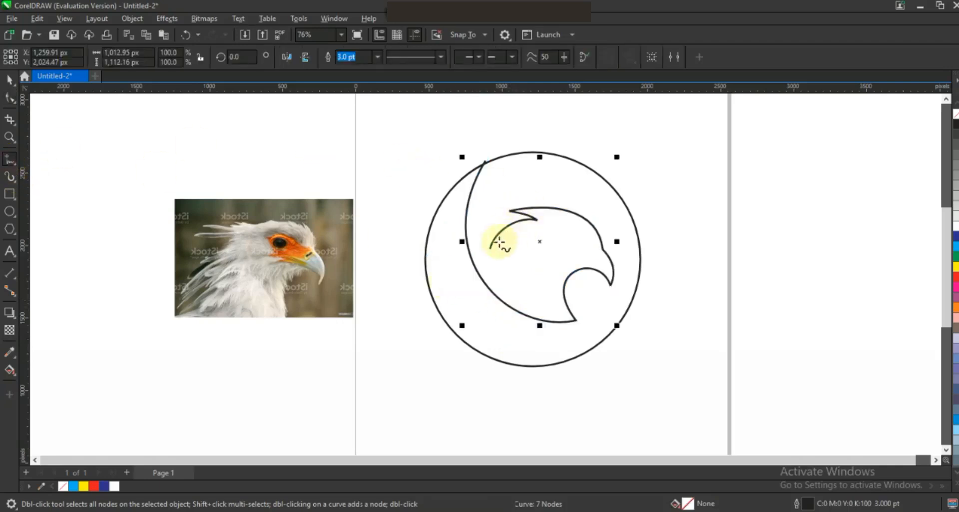
click(489, 248)
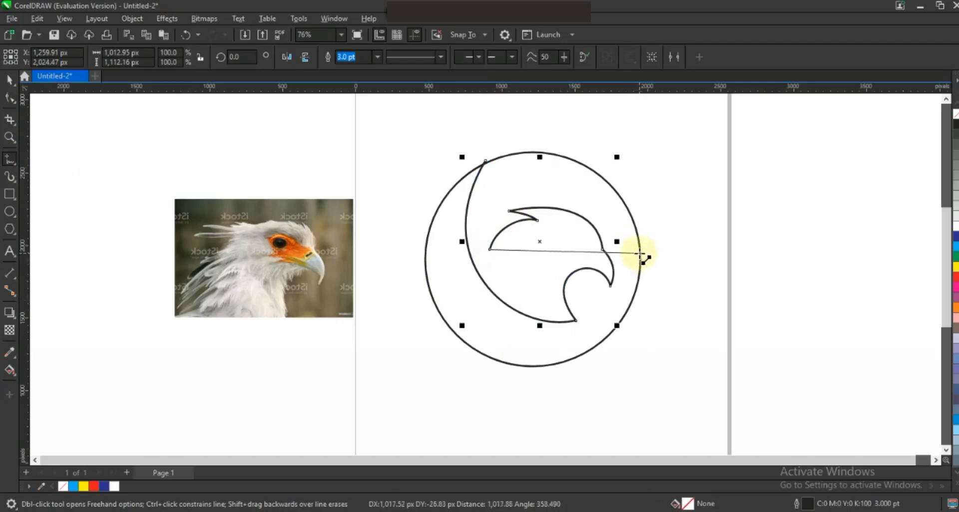
click(640, 253)
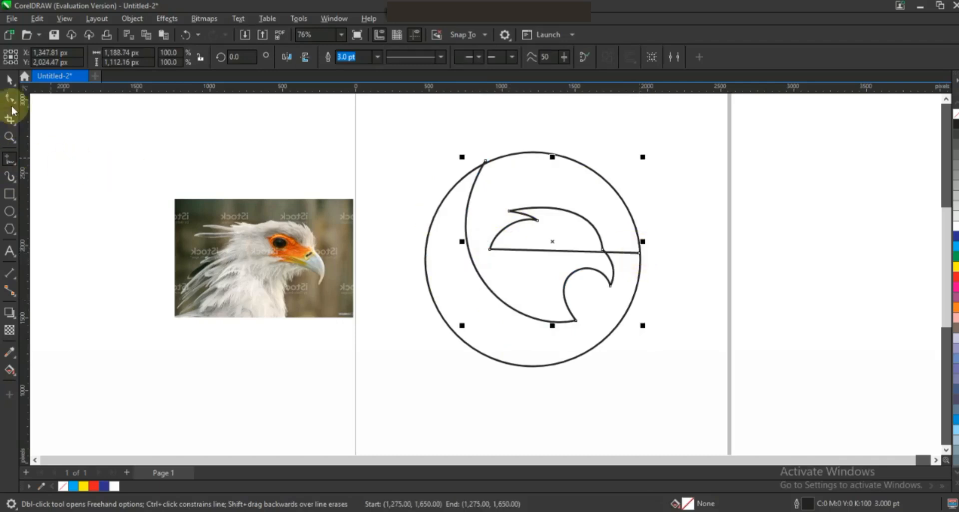
Convert the new straight segment to a curve and arch it over the head, close to the circle's upper-right edge
click(10, 99)
key(F10)
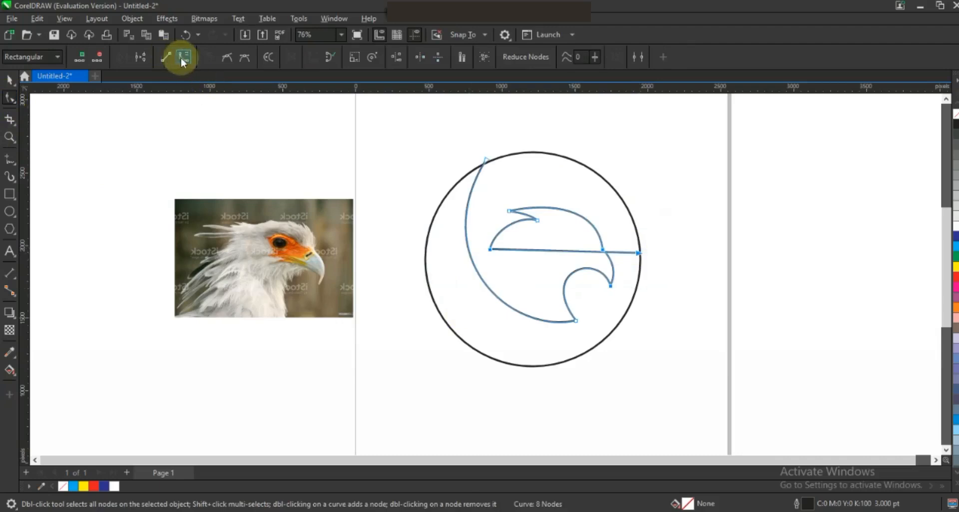
drag(506, 242, 472, 262)
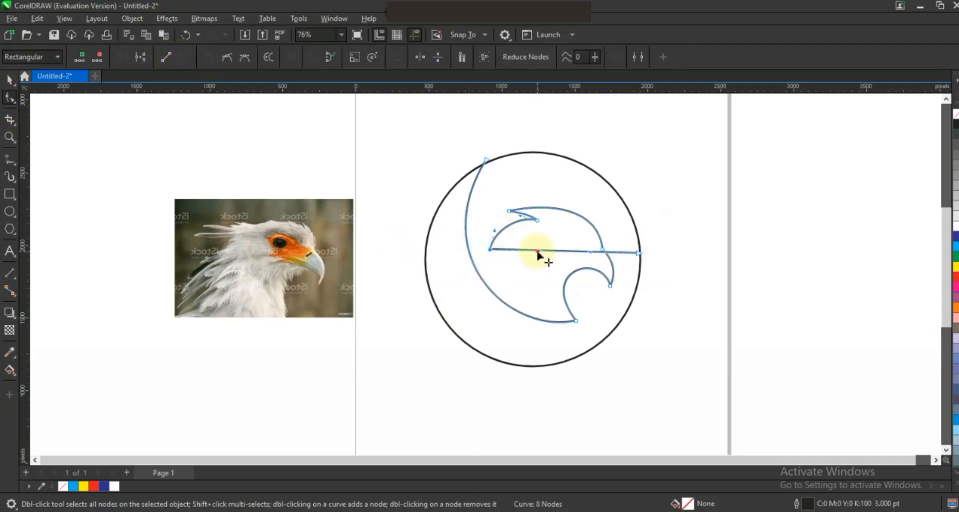
drag(483, 199, 478, 194)
drag(600, 250, 602, 164)
drag(479, 194, 470, 159)
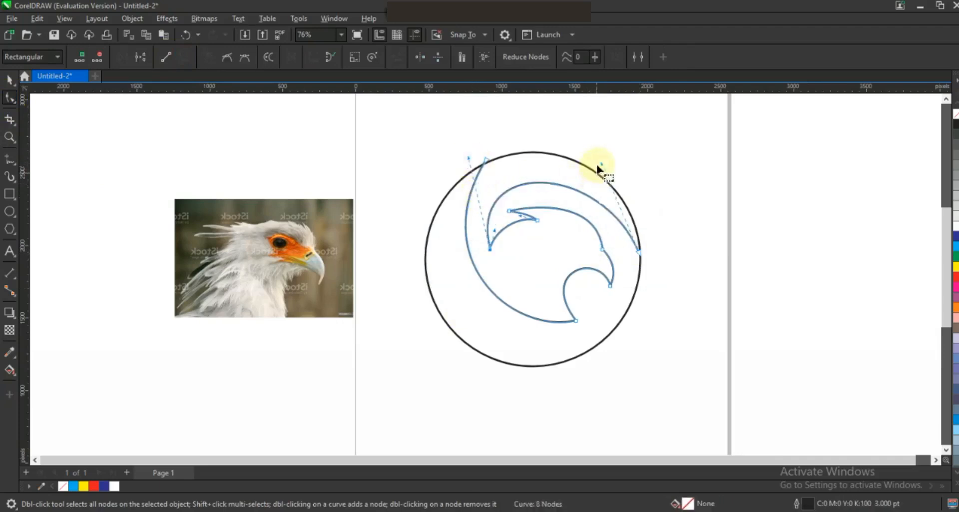
drag(604, 159, 628, 140)
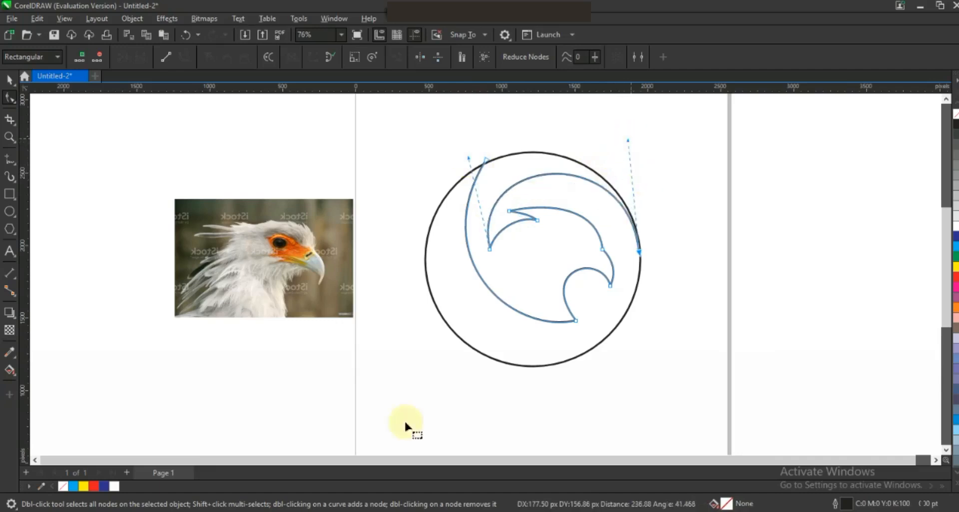
Fine-tune the long neck curve by adjusting the handles at both of its ends, and deselect the outline
click(486, 161)
drag(487, 160, 423, 256)
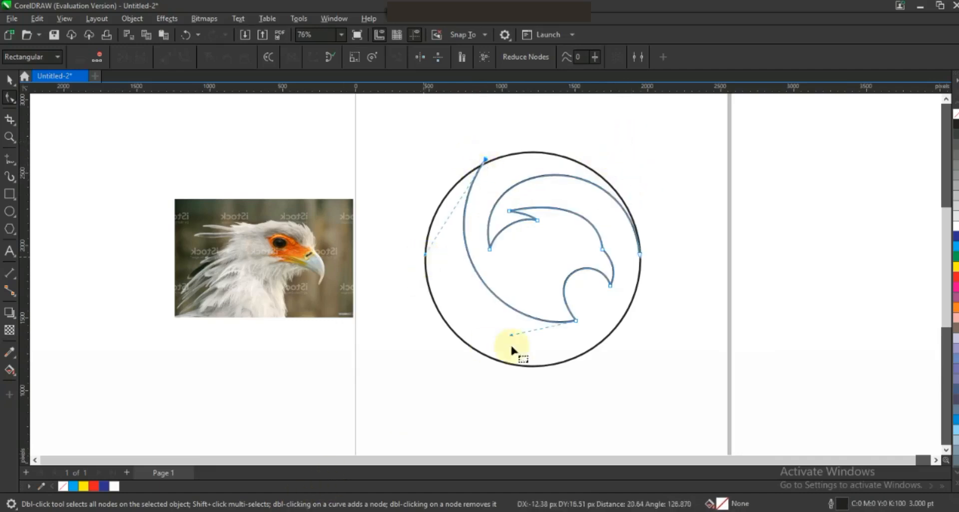
drag(511, 333, 507, 329)
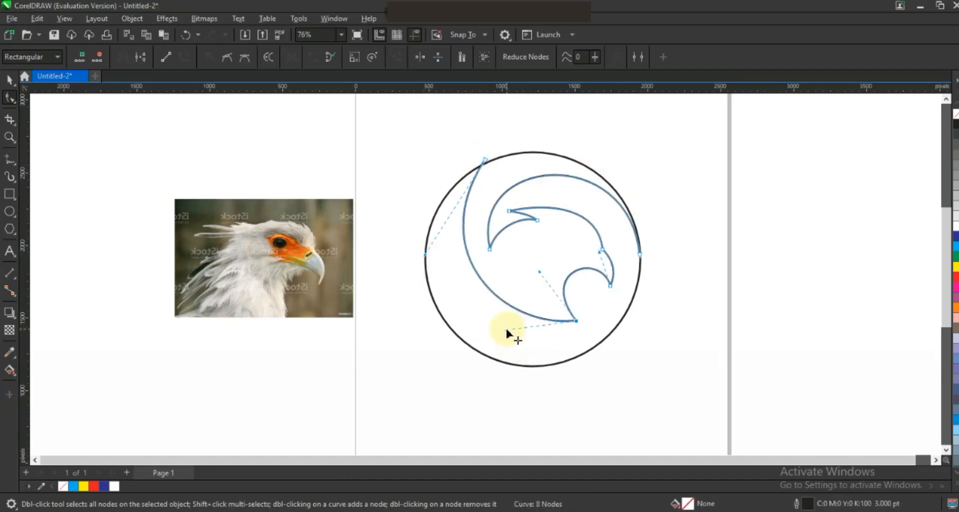
click(15, 374)
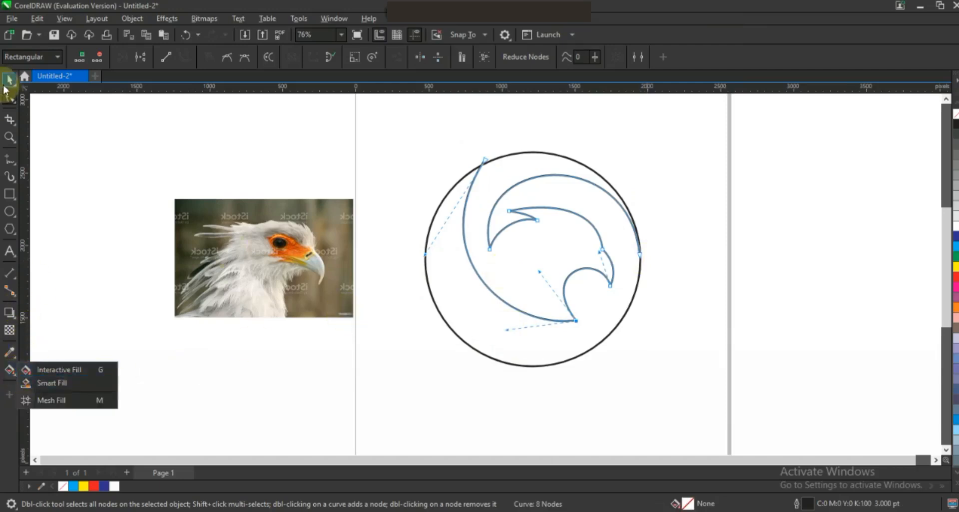
click(14, 84)
click(316, 145)
click(19, 80)
click(411, 162)
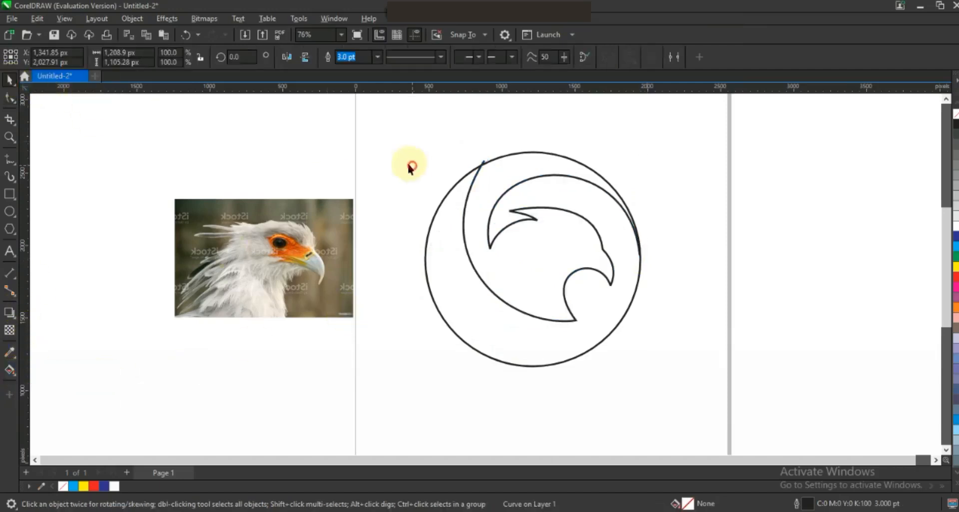
Draw a V-shaped Freehand feather line across the circle's left edge and bend both of its sides into curves
click(10, 159)
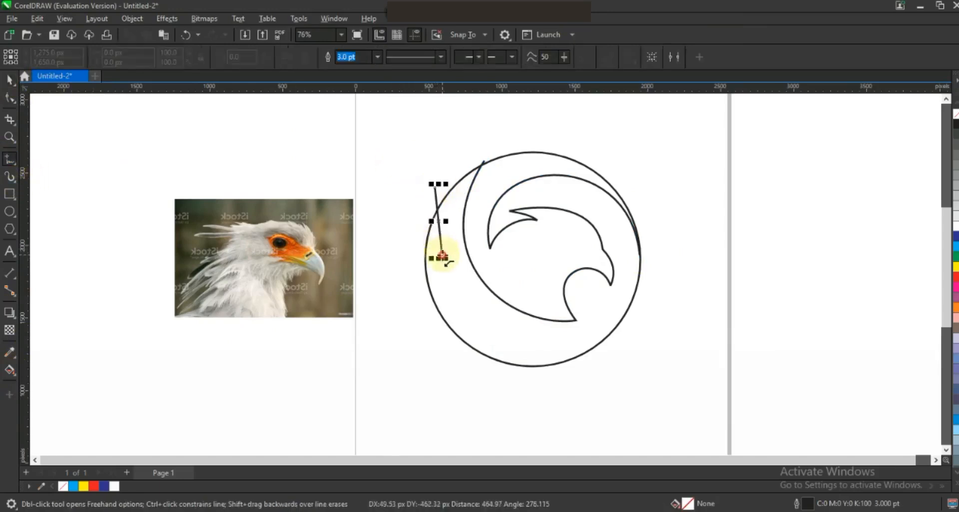
click(442, 255)
click(414, 204)
drag(368, 171, 489, 280)
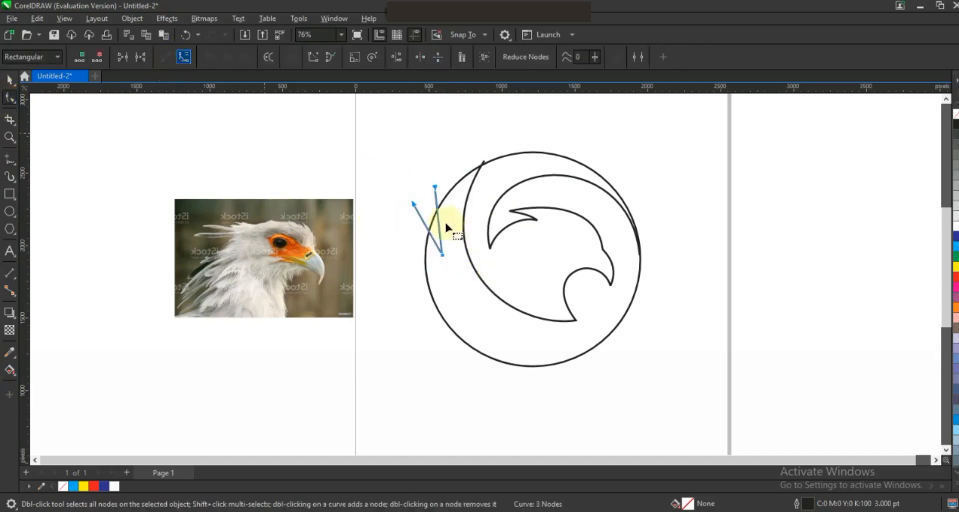
mouse_move(440, 223)
mouse_down()
mouse_move(427, 237)
mouse_move(445, 261)
mouse_move(439, 221)
mouse_move(433, 227)
mouse_move(411, 203)
mouse_move(440, 186)
mouse_move(428, 212)
mouse_move(444, 262)
mouse_move(432, 253)
mouse_up()
click(430, 234)
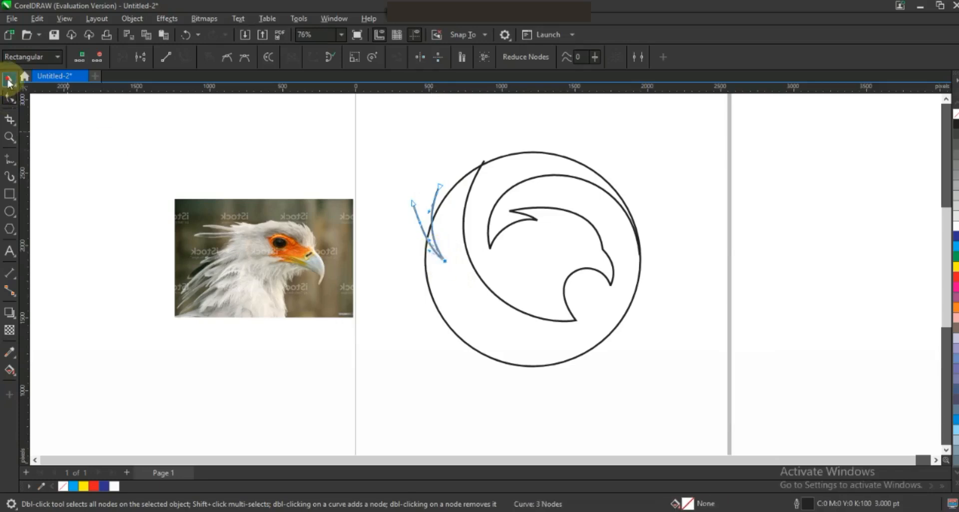
Place two copies of the feather line along the circle's lower-left edge, each rotated to follow the circle
click(9, 80)
drag(432, 222, 429, 295)
mouse_move(454, 333)
mouse_down()
mouse_move(457, 315)
mouse_move(424, 305)
mouse_move(442, 347)
mouse_up()
click(413, 337)
click(482, 369)
drag(490, 372, 463, 354)
click(457, 355)
click(465, 380)
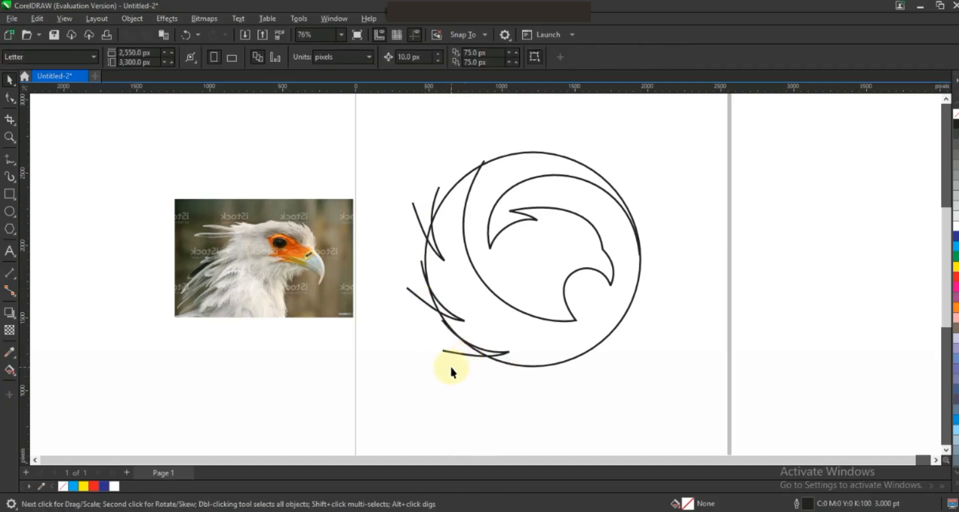
Smart Fill the region enclosed between the circle, the feather lines and the bird head outline with light blue
click(10, 370)
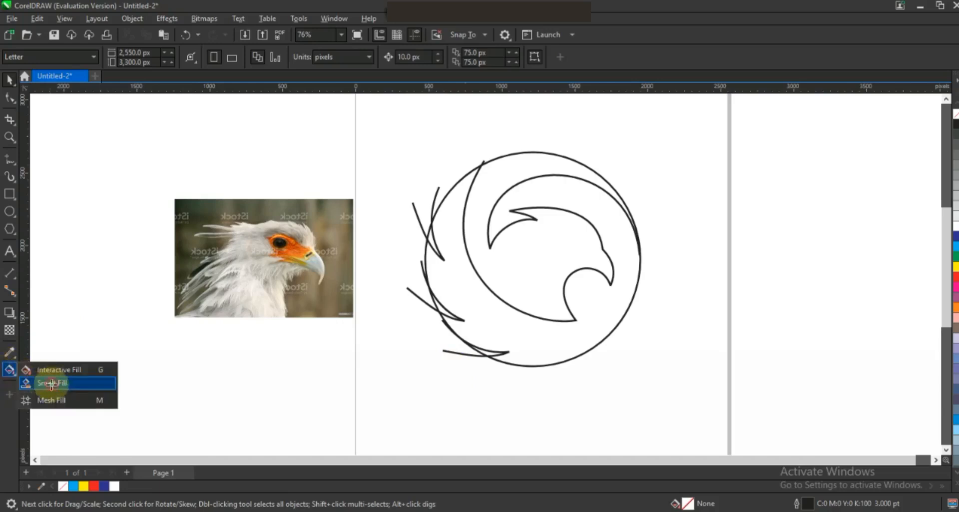
click(40, 385)
click(528, 345)
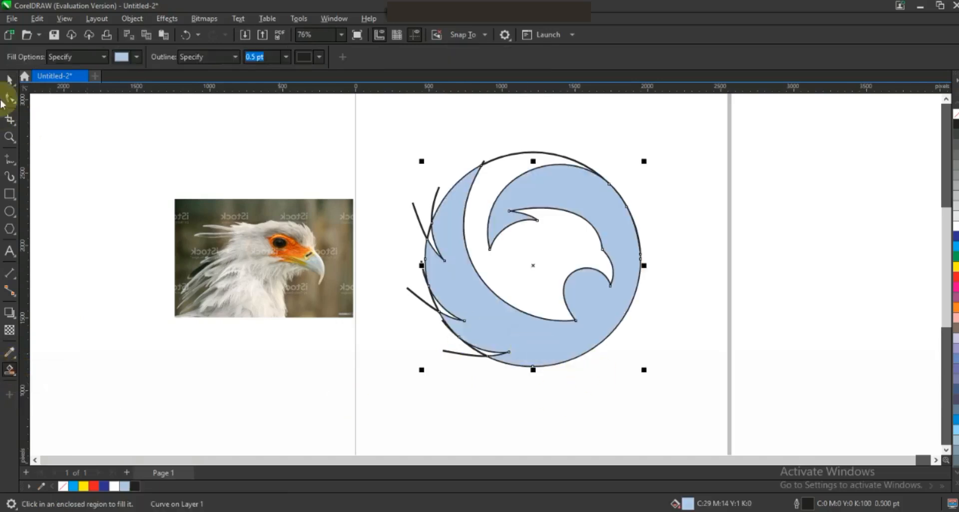
Delete the three feather lines, the circle and the bird head outline, keeping only the filled shape
click(10, 79)
click(352, 363)
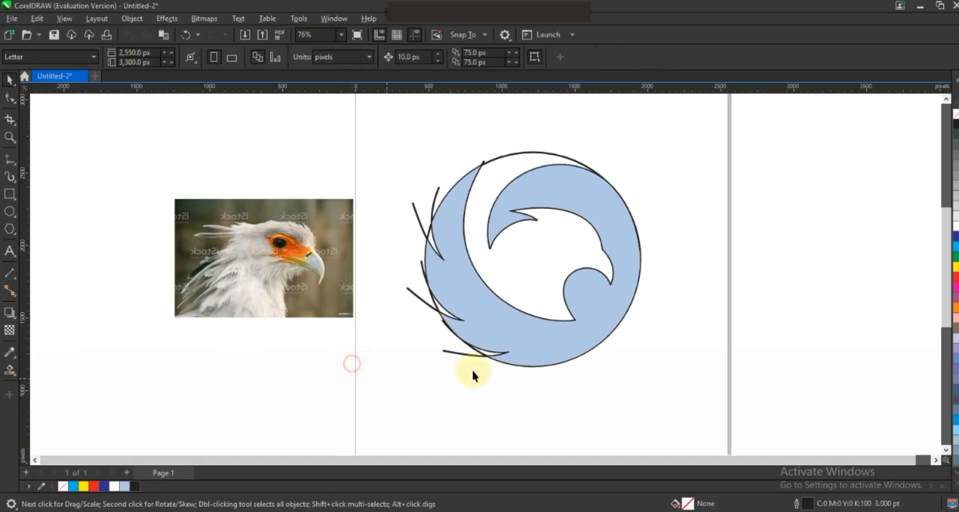
click(420, 305)
key(Delete)
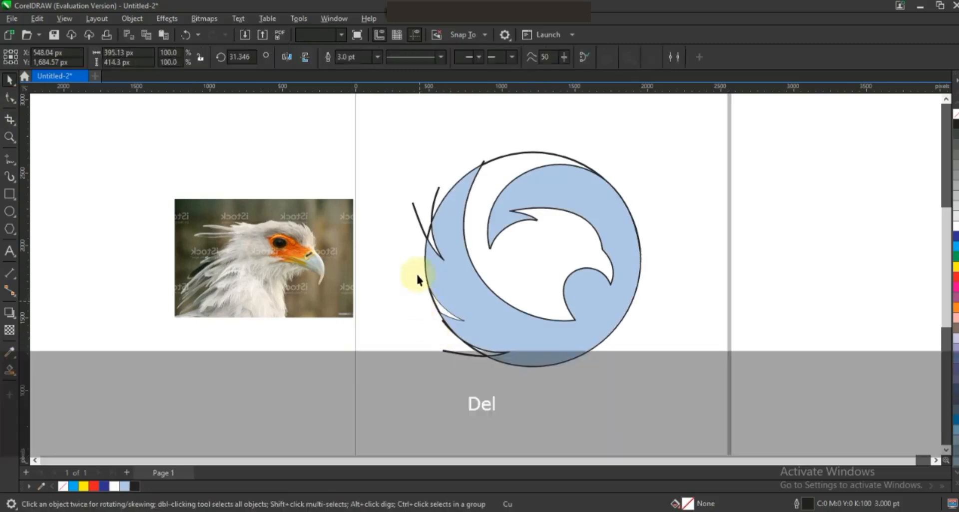
click(434, 193)
key(Delete)
click(481, 158)
key(Delete)
click(483, 165)
key(Delete)
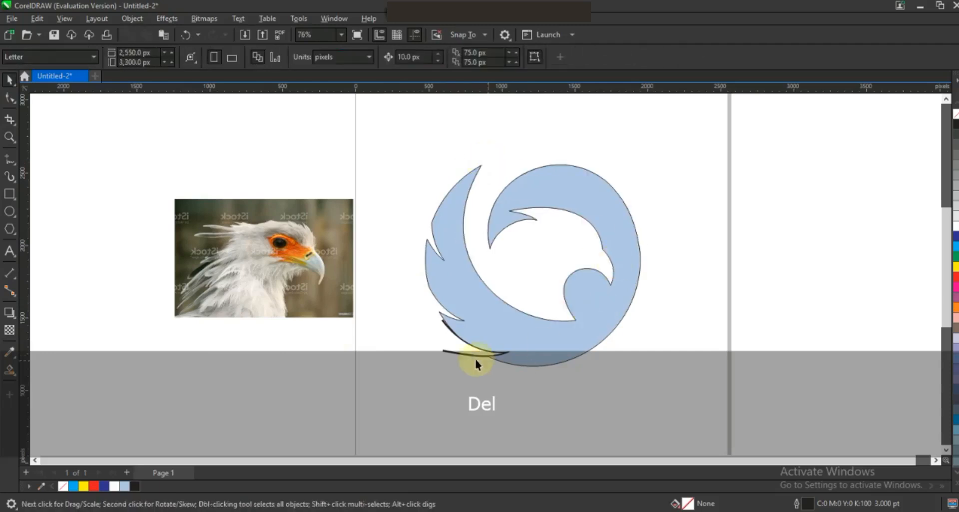
click(468, 353)
key(Delete)
Delete four redundant nodes from the filled shape's outer edge, near the feather notches and at its lowest point
click(483, 303)
click(9, 100)
drag(408, 205, 438, 231)
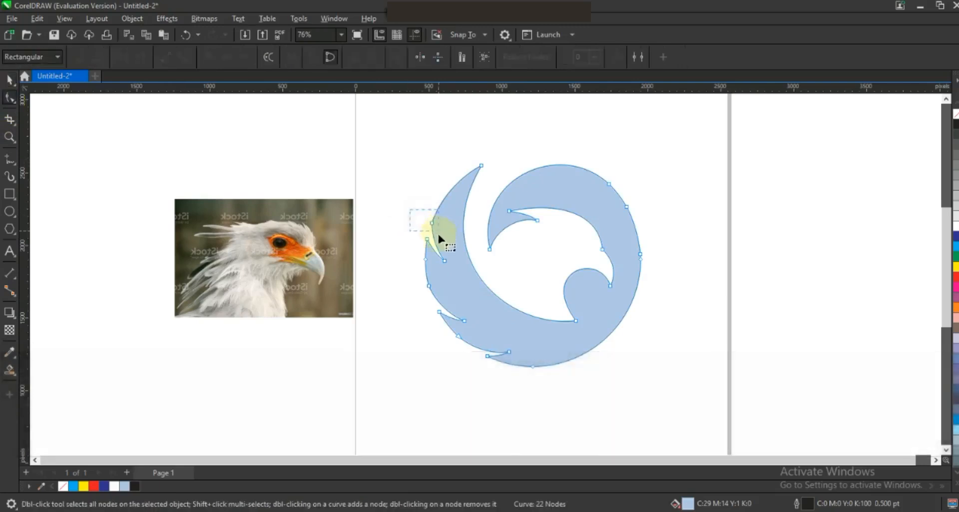
key(Delete)
drag(442, 330, 461, 342)
key(Delete)
drag(414, 274, 432, 294)
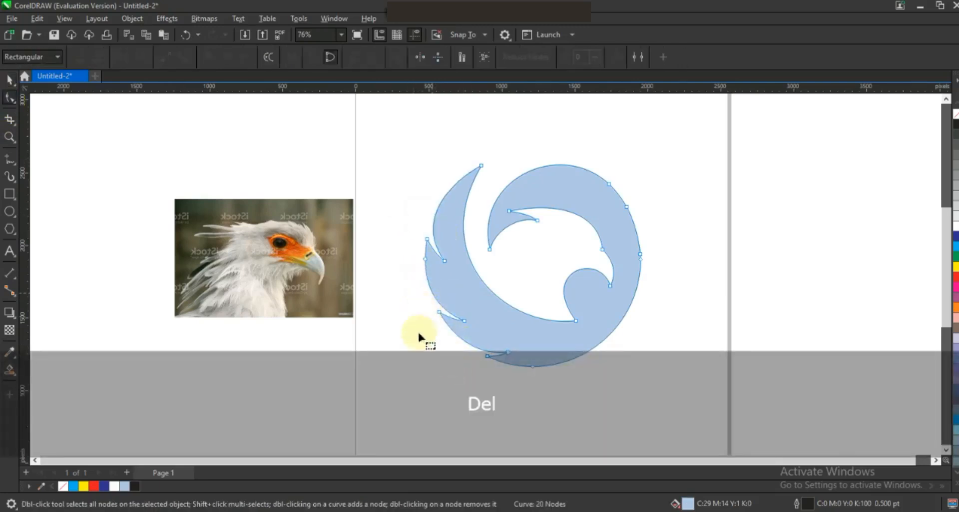
drag(543, 360, 525, 375)
key(Delete)
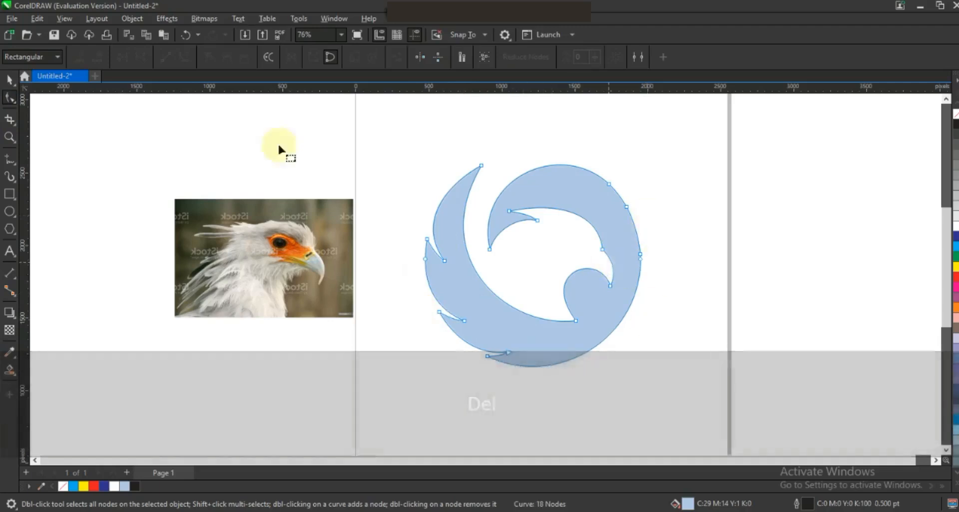
click(7, 80)
click(665, 262)
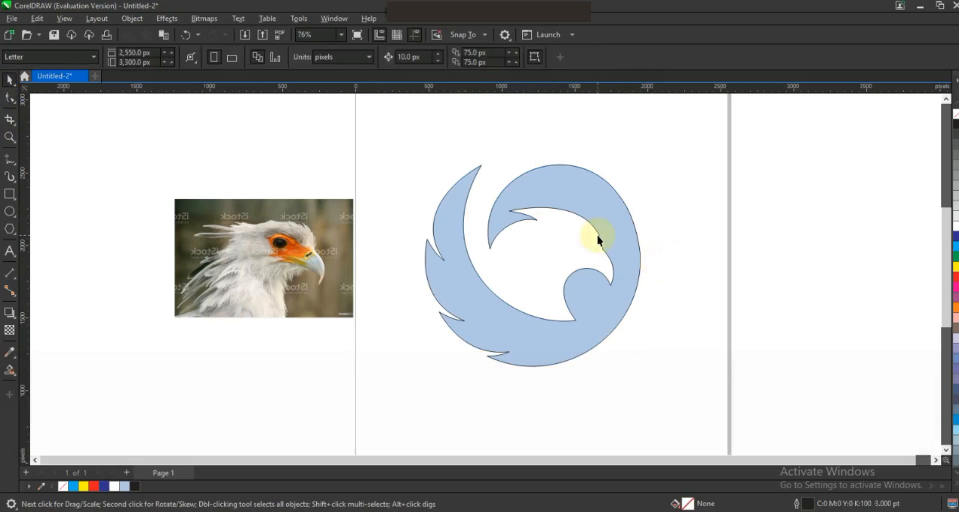
Draw a straight Freehand line from the crest's lower tip to the right edge of the filled shape
click(9, 159)
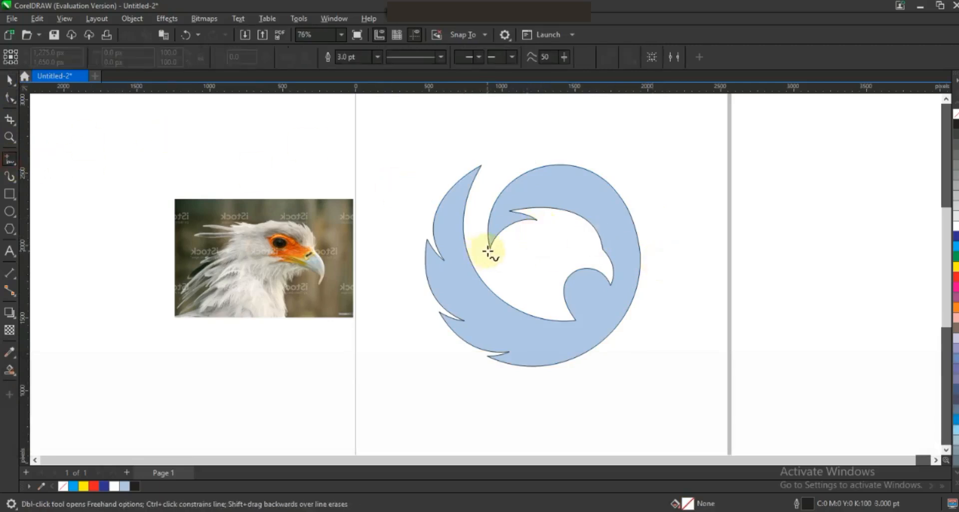
click(488, 251)
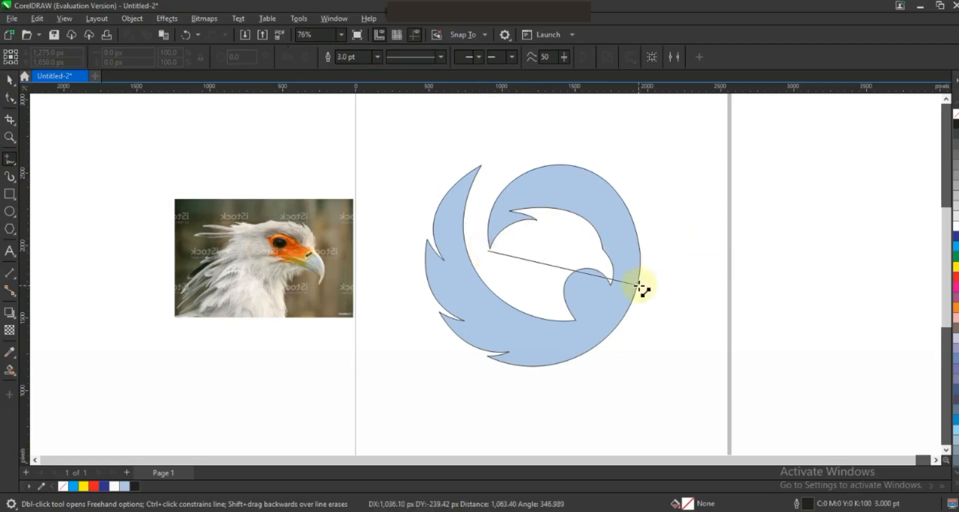
click(640, 286)
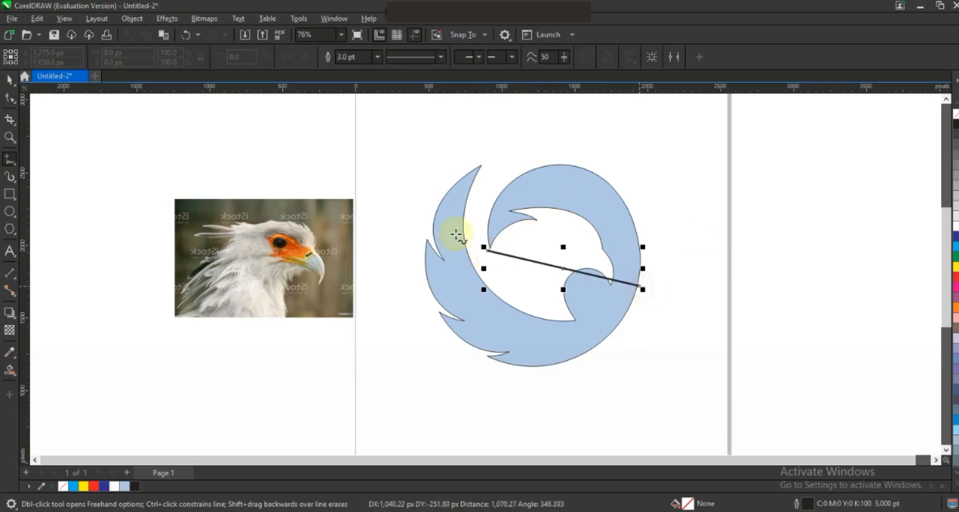
Convert the line to a curve and arch it upward through the blue band above the bird's head
key(F10)
click(535, 261)
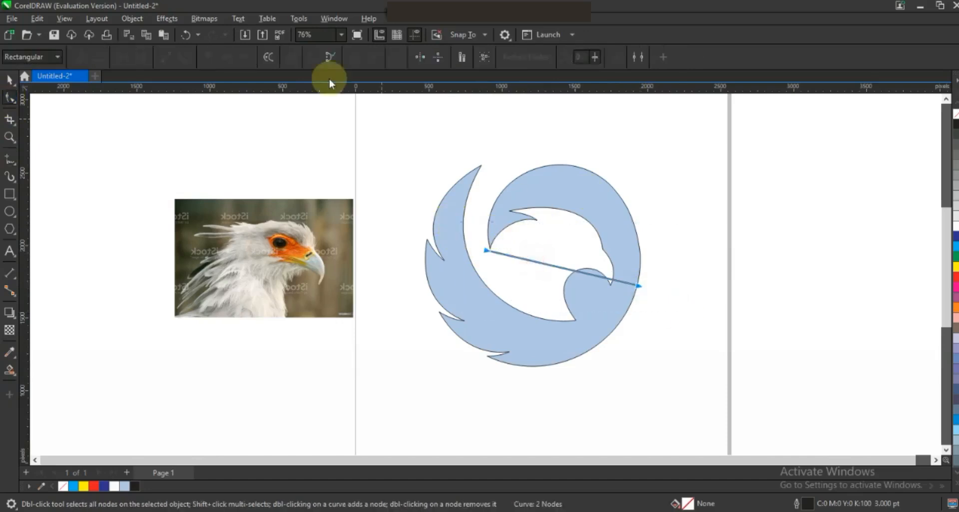
click(184, 58)
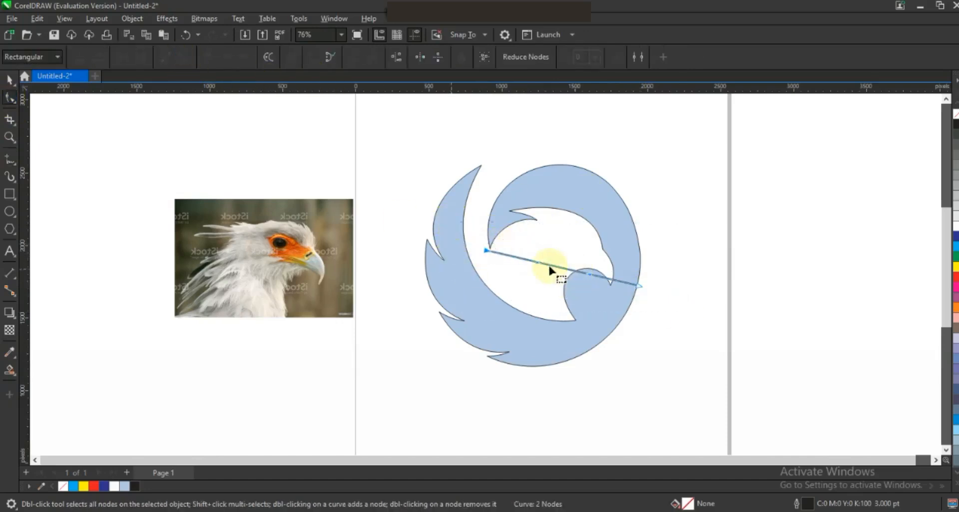
drag(538, 263, 497, 171)
drag(588, 273, 650, 191)
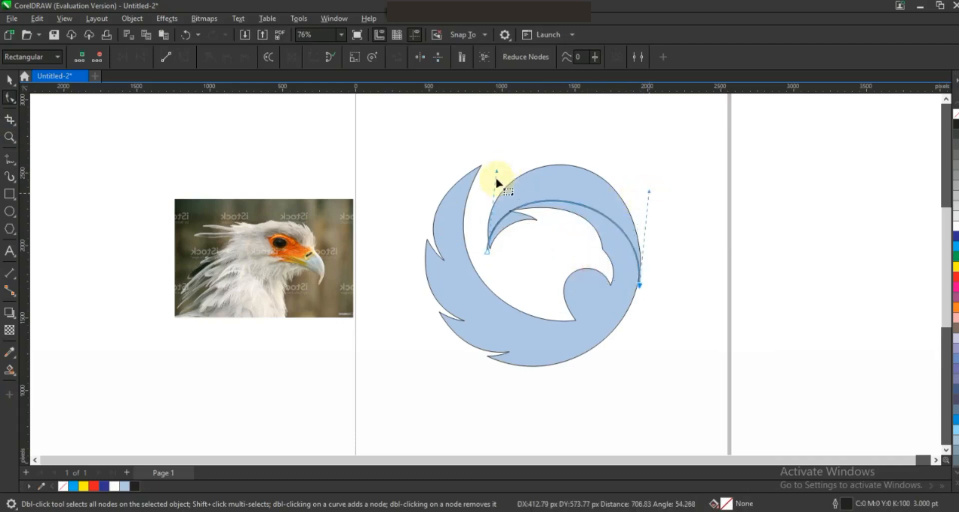
Refine the arch by moving its left end node onto the crest tip and raising both curve handles
drag(497, 169, 502, 155)
drag(486, 251, 489, 252)
drag(502, 156, 501, 151)
drag(647, 190, 646, 174)
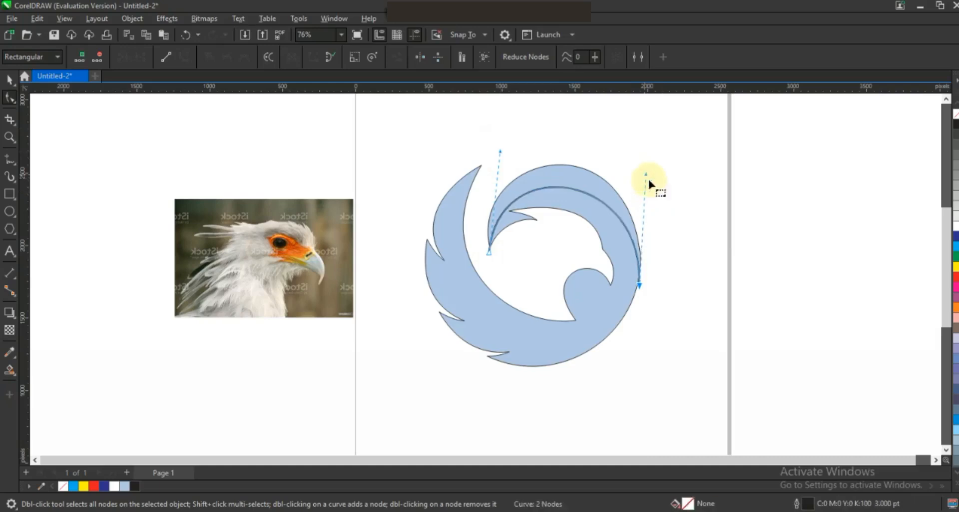
Draw a straight Freehand line from the uppermost feather tip to the pointed lower end of the throat
click(8, 164)
click(482, 164)
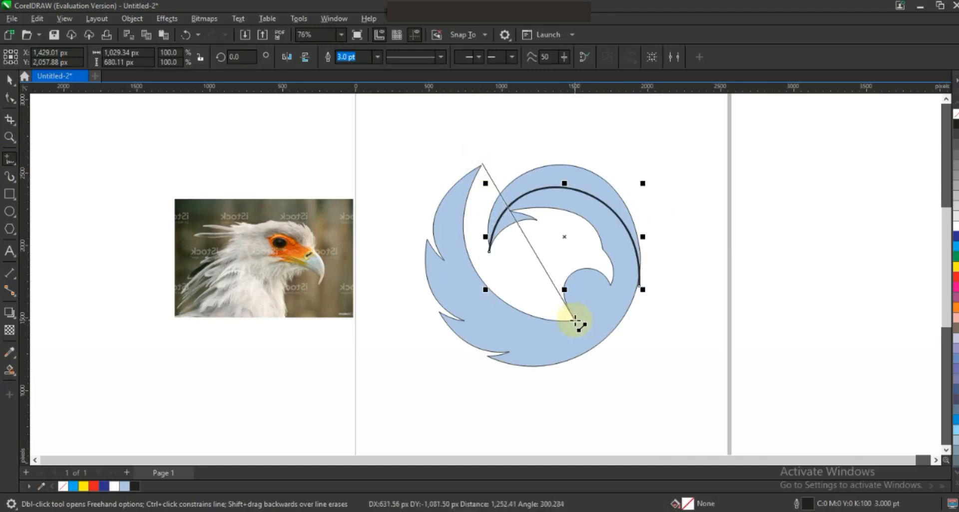
click(575, 320)
Convert the new line to a curve and bow it along the inner edge of the neck
click(10, 97)
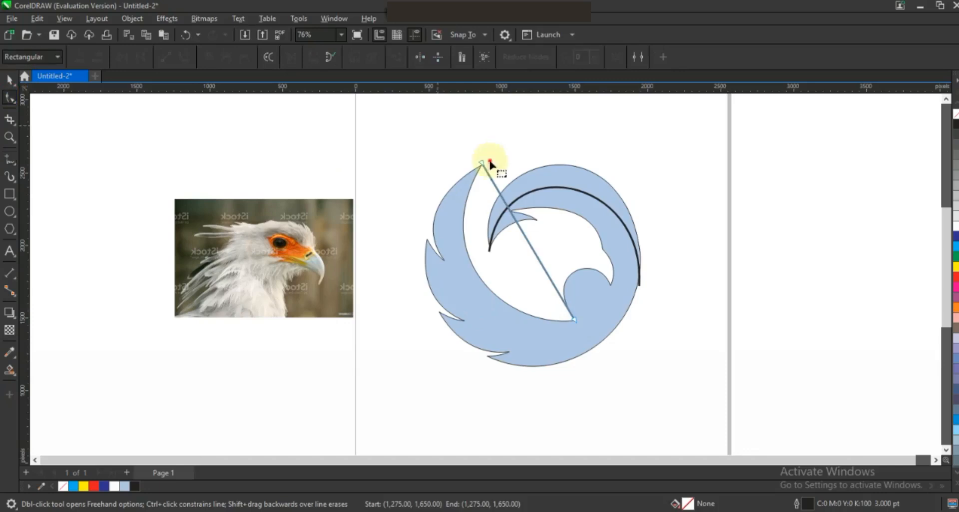
drag(460, 136, 582, 331)
click(183, 56)
drag(454, 143, 431, 217)
drag(544, 269, 476, 336)
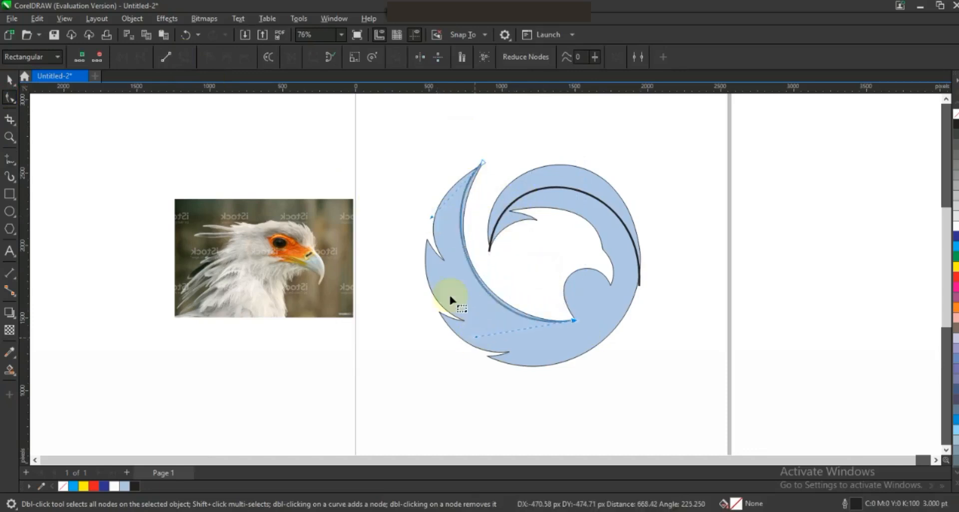
Pull the neck curve's upper part outward into the blue shape and shift its upper end node slightly past the feather tip
drag(436, 221, 411, 226)
drag(487, 162, 482, 159)
drag(407, 223, 410, 231)
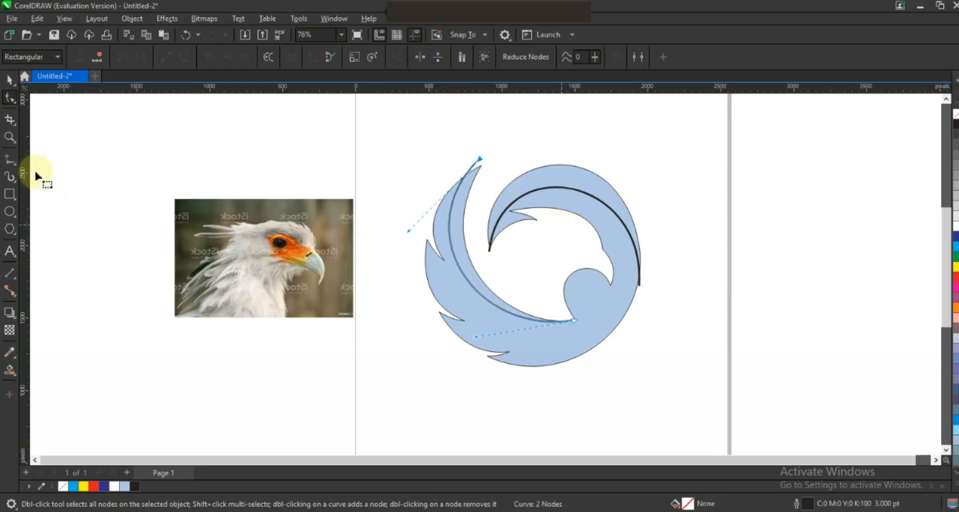
Draw a V-shaped two-segment Freehand line at the uppermost outer notch, following its inner edge and returning across the feather past the outline
click(8, 137)
mouse_move(391, 201)
mouse_down()
mouse_move(629, 359)
mouse_move(734, 376)
mouse_up()
click(9, 159)
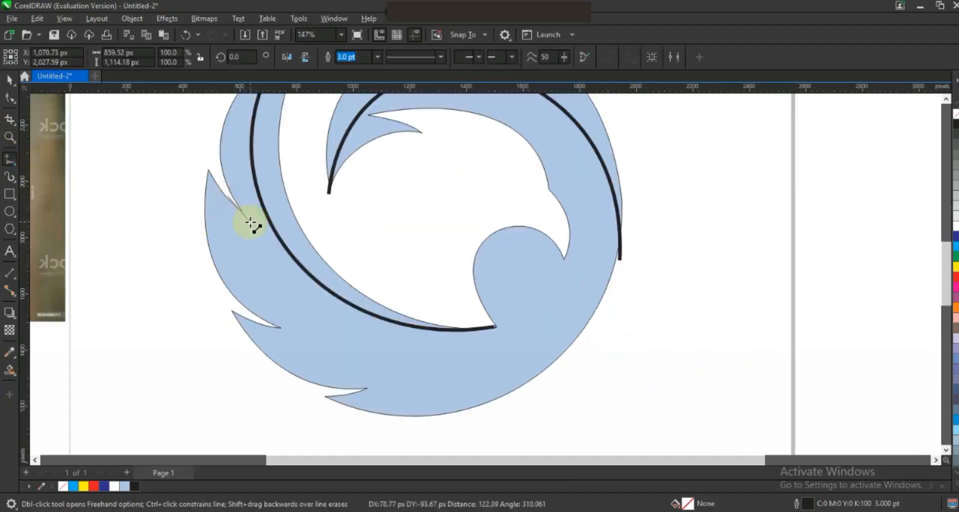
double_click(254, 224)
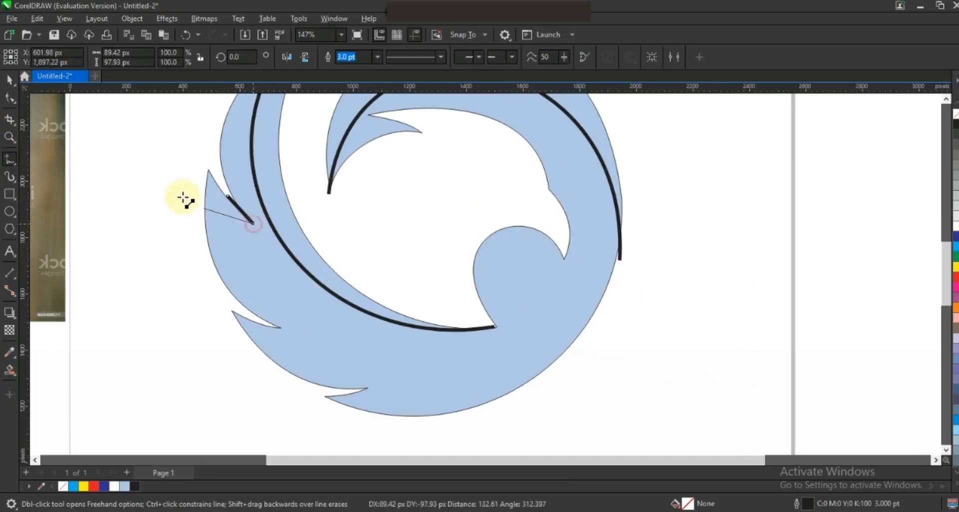
click(170, 189)
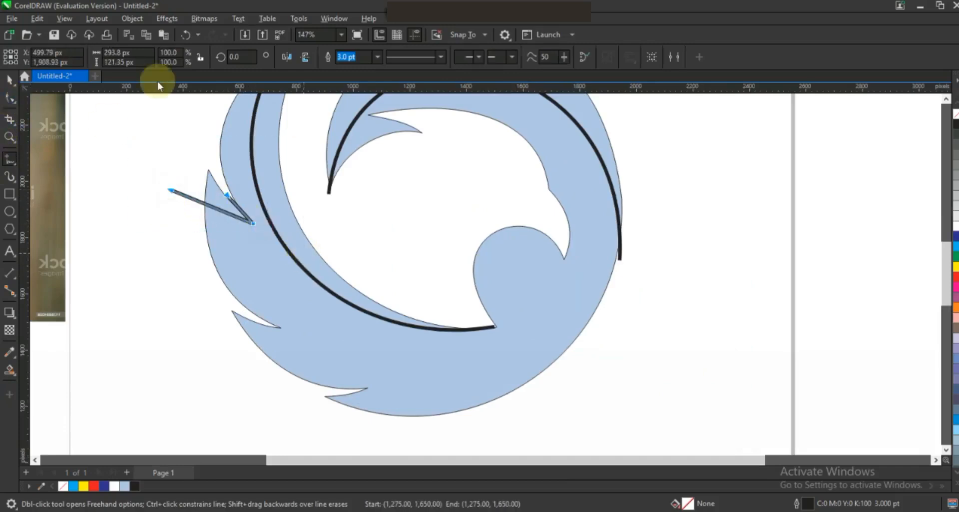
Convert the V-shaped line to curves, bow its lower segment downward and raise its outer end node
click(228, 214)
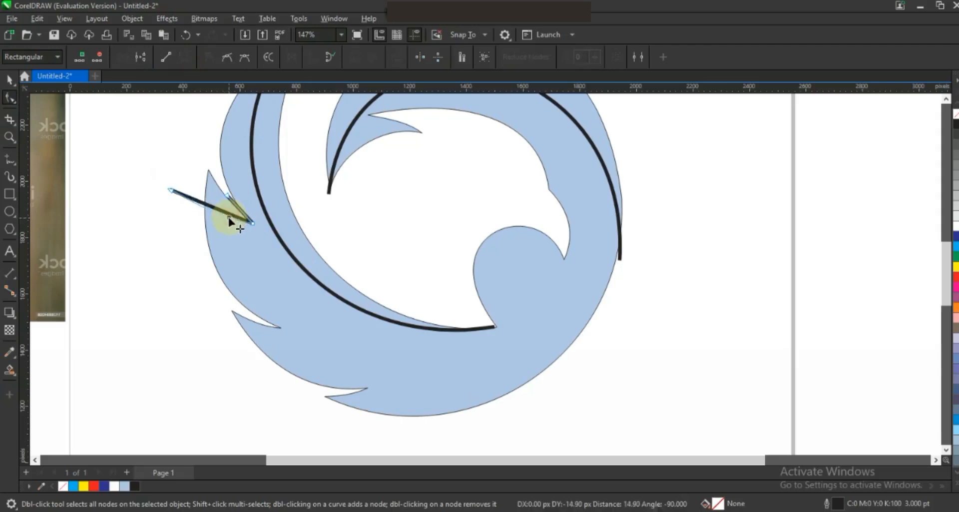
mouse_move(232, 223)
mouse_down()
mouse_move(172, 192)
mouse_move(185, 180)
mouse_move(202, 194)
mouse_move(204, 219)
mouse_move(227, 226)
mouse_up()
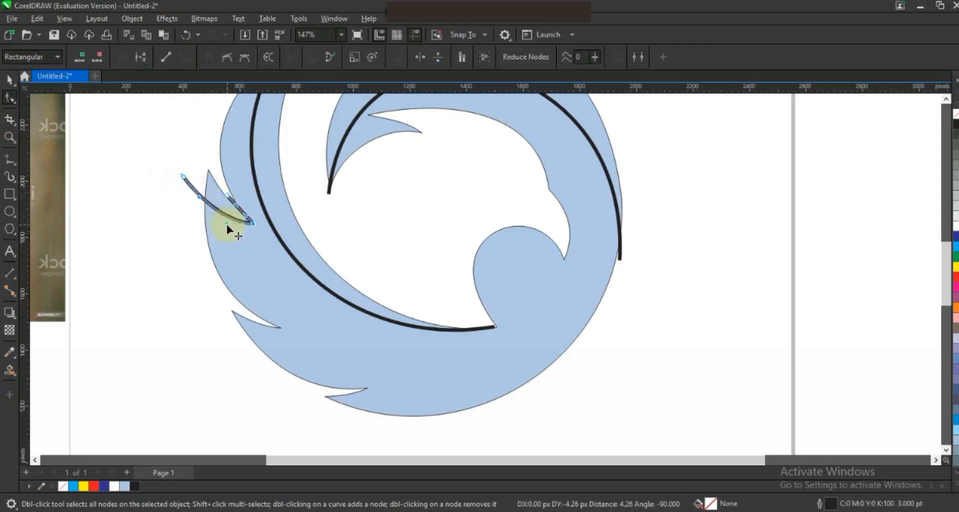
click(9, 79)
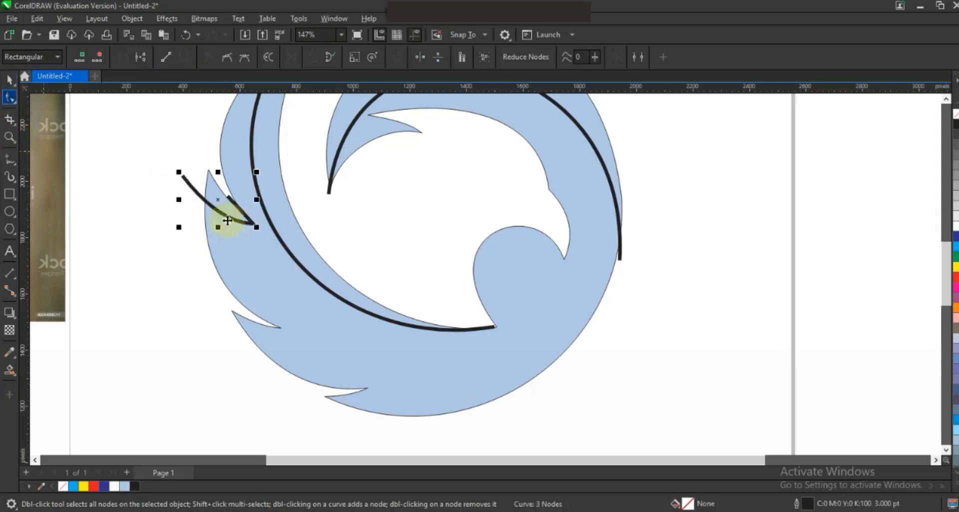
Place a rotated copy of the V-shaped curve at the middle feather notch
key(space)
drag(262, 331, 306, 336)
click(302, 353)
Copy the V-shaped curve to the lowest feather notch and rotate it to about 49 degrees
drag(228, 320, 305, 388)
right_click(305, 389)
drag(387, 412, 387, 383)
click(318, 409)
drag(319, 410, 320, 409)
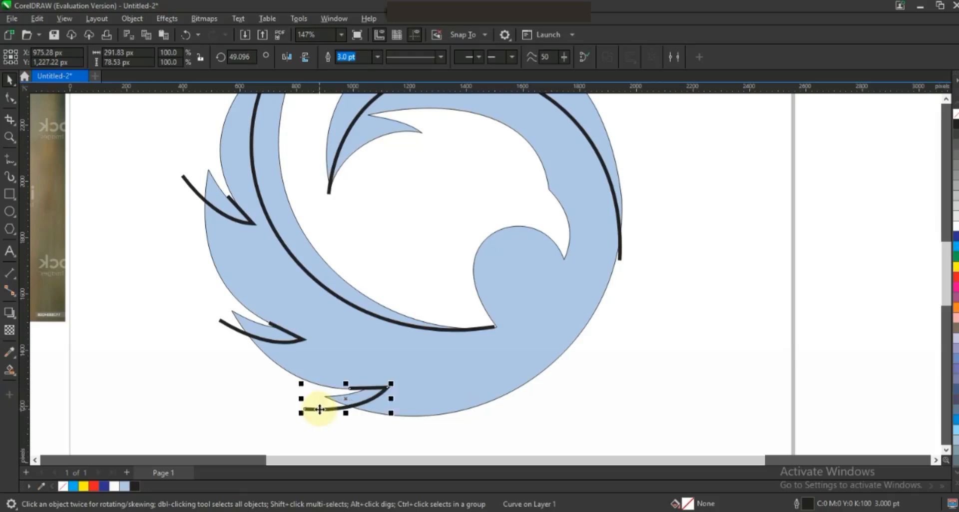
Rotate the lowest V-shaped curve further to about 61 degrees and shift it so it crosses the feather below the notch
click(320, 409)
drag(391, 413, 392, 411)
click(232, 381)
drag(315, 411, 322, 413)
click(322, 413)
drag(398, 418, 353, 413)
click(334, 415)
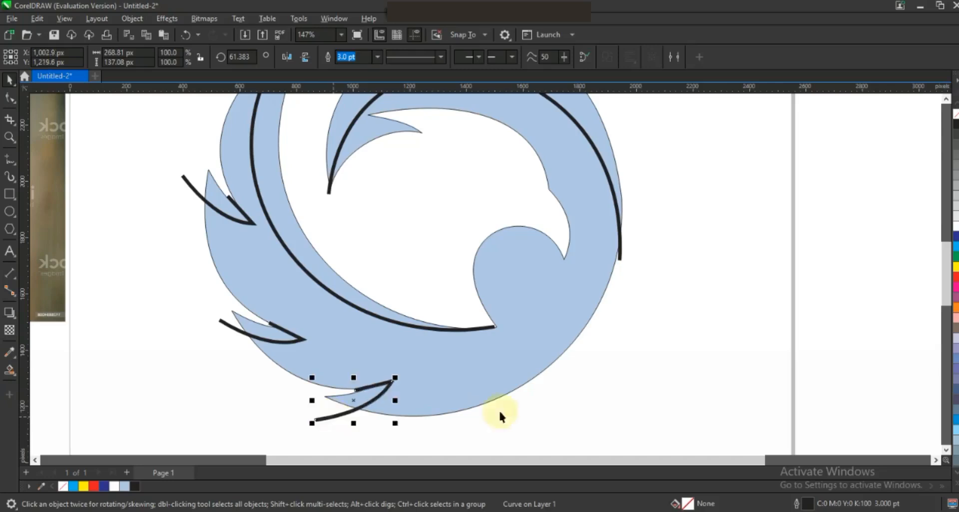
click(494, 340)
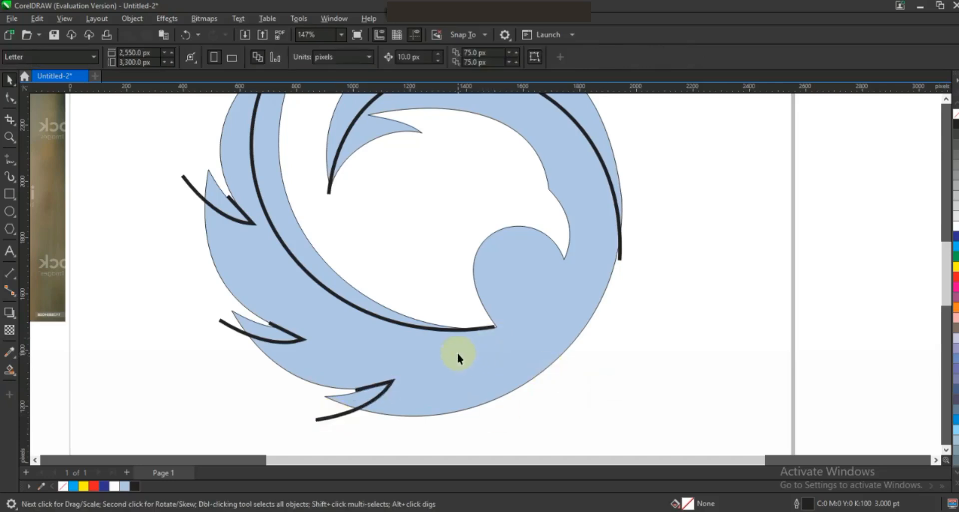
key(F3)
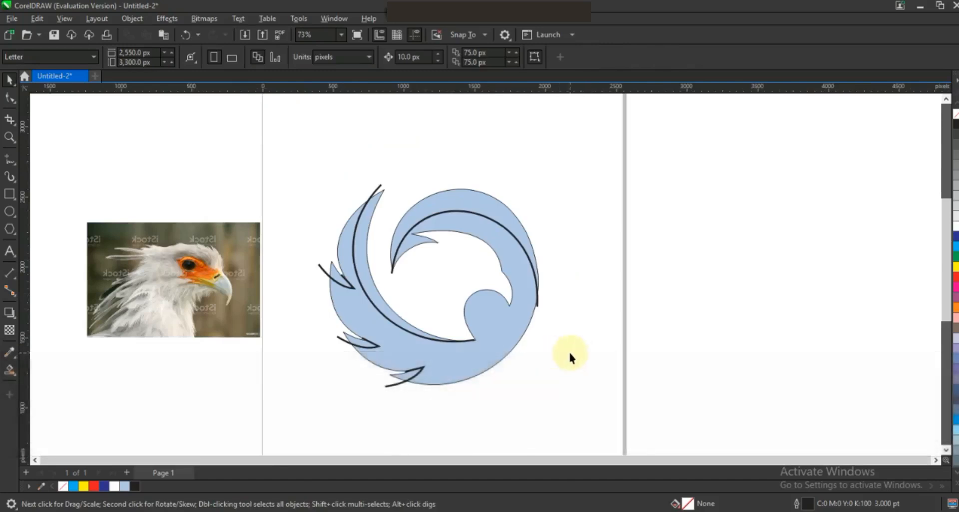
Set the Smart Fill colour to a medium blue
click(10, 373)
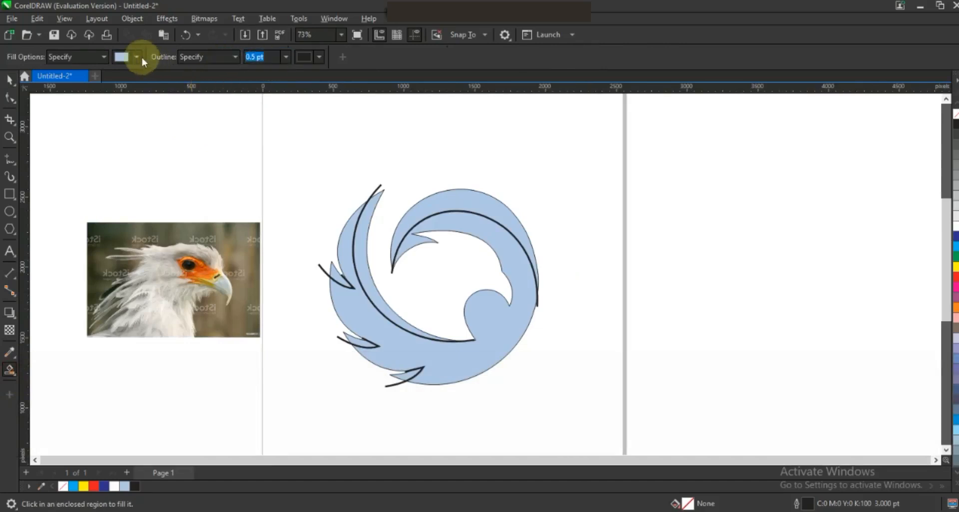
click(136, 56)
drag(161, 130, 171, 126)
click(459, 155)
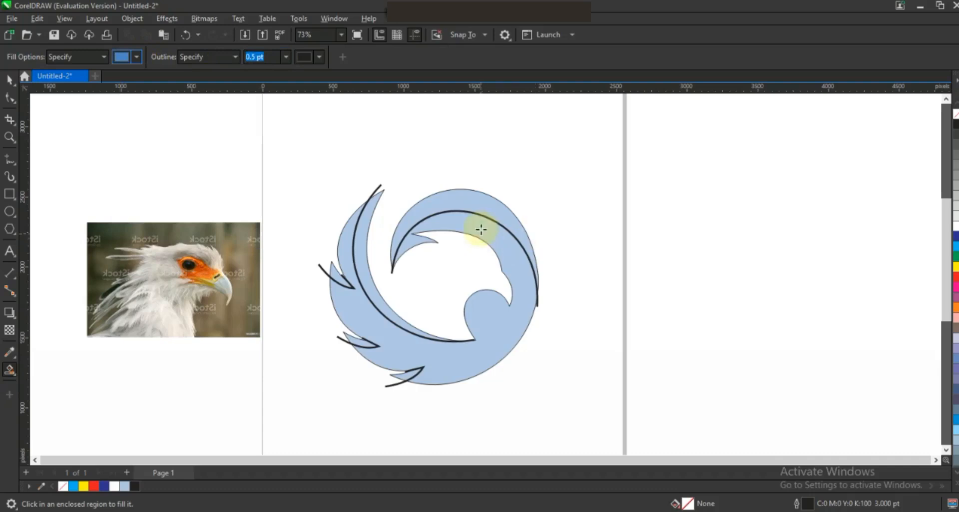
Smart-fill the outer crest band, the inner neck strip and the three feather notch areas with the medium blue
click(469, 205)
click(370, 284)
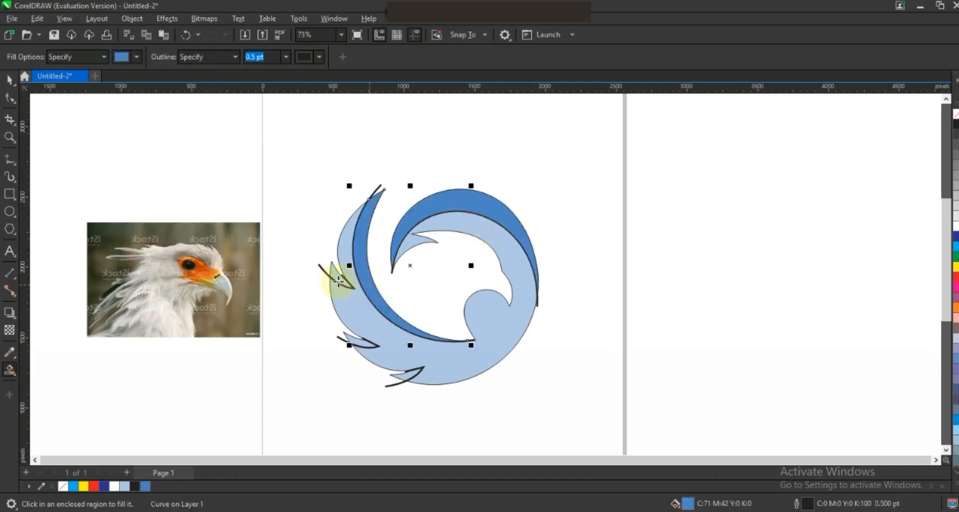
click(336, 274)
click(356, 343)
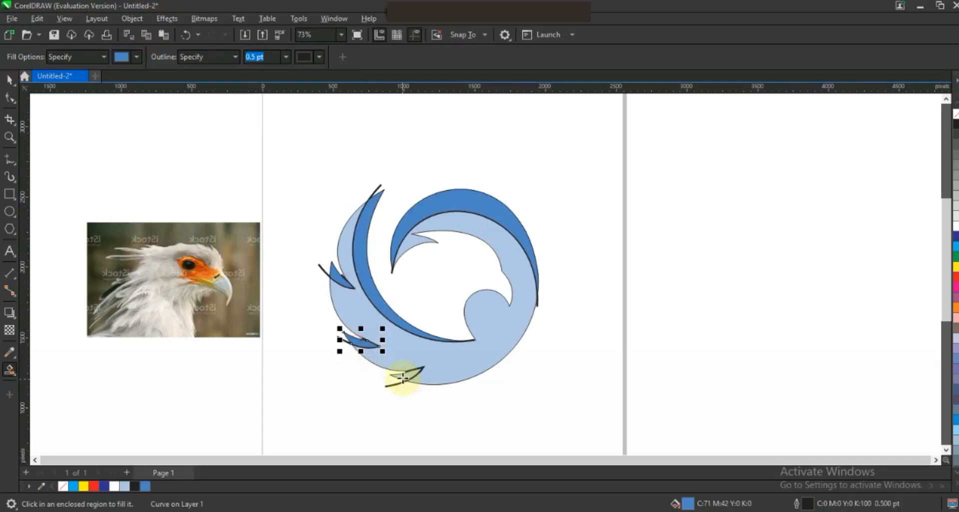
click(403, 378)
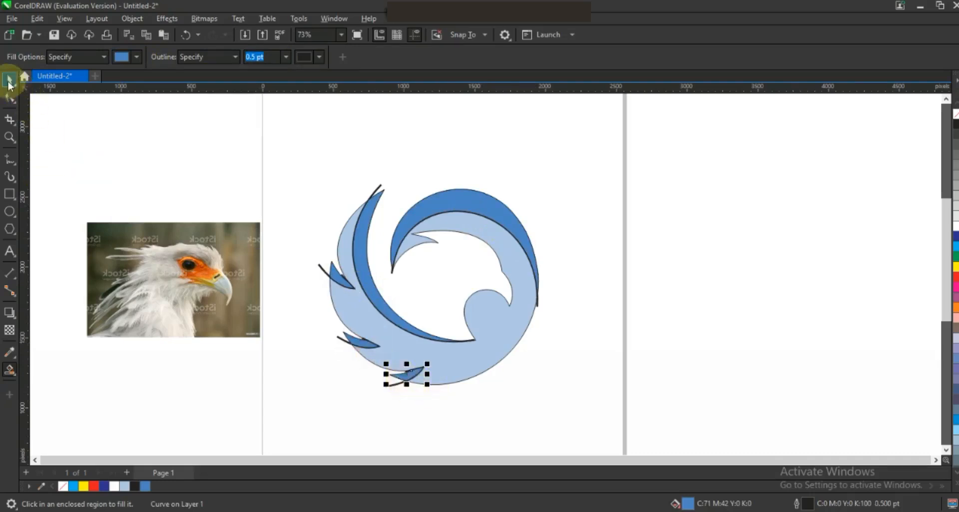
Delete the thick black dividing lines along the neck strip, the three feather notches and the crest arch
click(405, 160)
click(378, 188)
key(Delete)
click(322, 267)
key(Delete)
key(Delete)
click(390, 385)
key(Delete)
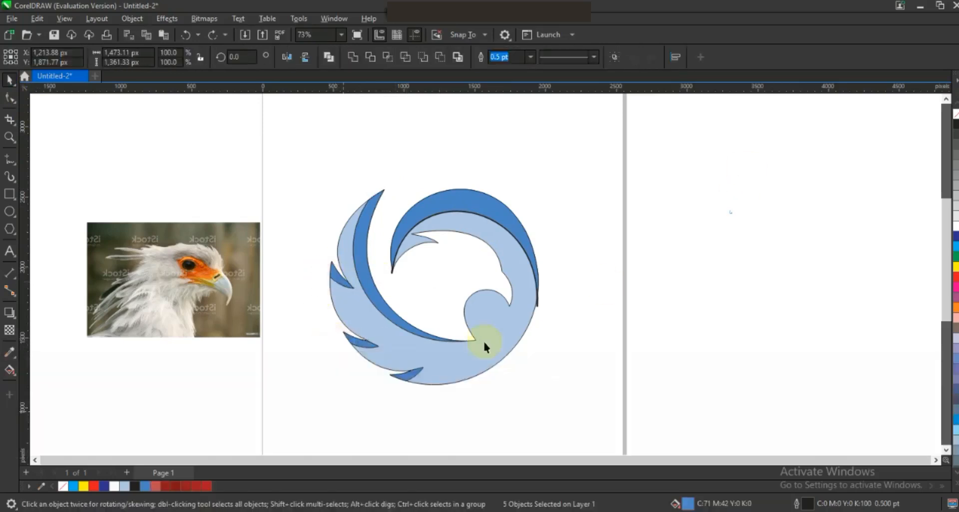
click(528, 315)
click(537, 307)
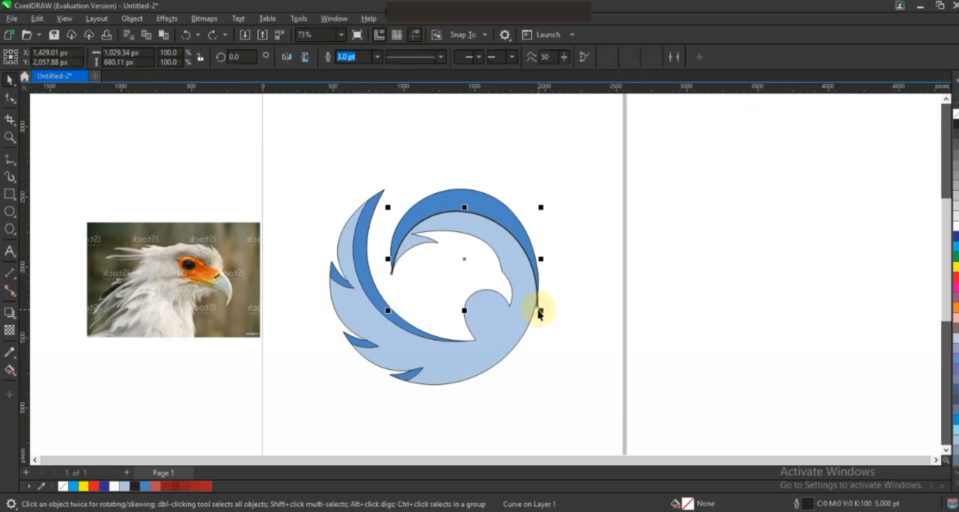
key(Delete)
Recolour the light blue body dark red and apply a linear fountain fill from dark red near the beak to bright red at the feathers
click(517, 311)
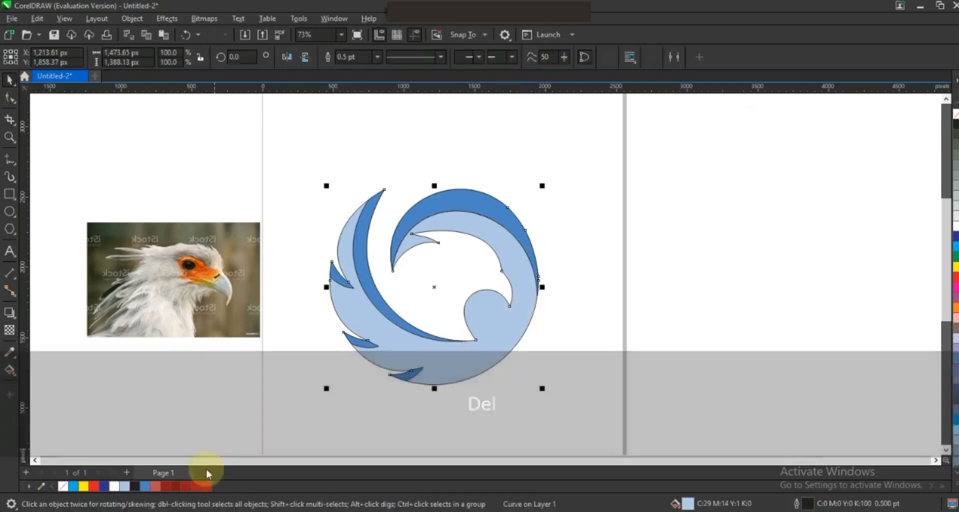
click(176, 486)
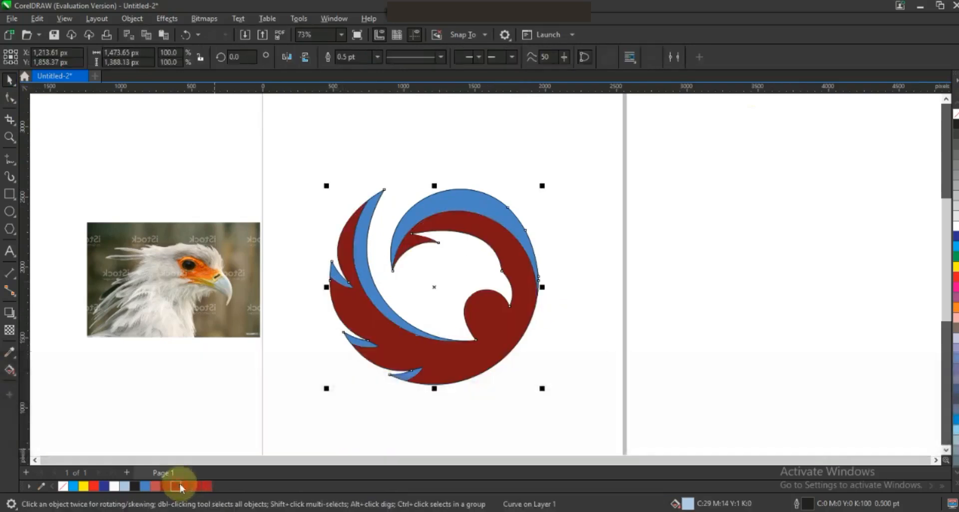
click(10, 370)
drag(540, 315, 389, 291)
mouse_move(956, 277)
mouse_down()
mouse_move(382, 299)
mouse_move(388, 292)
mouse_up()
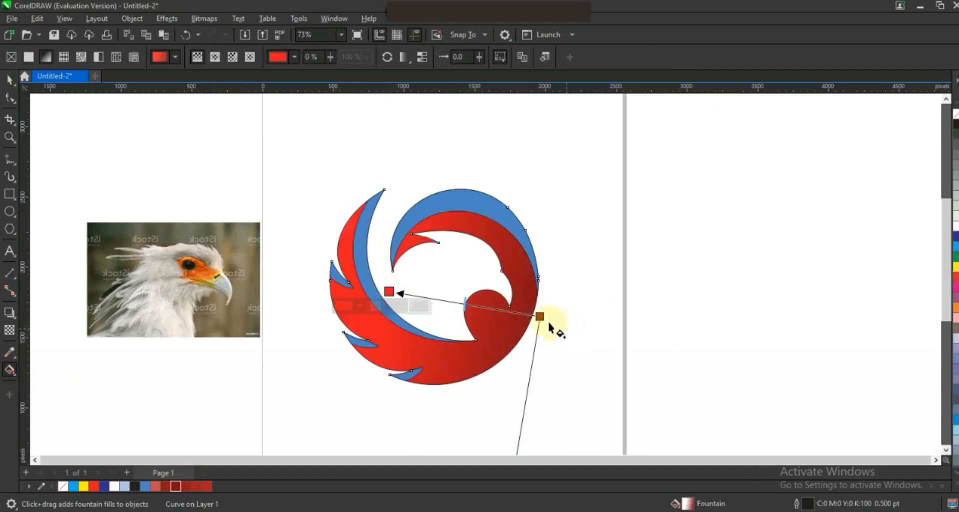
drag(539, 316, 559, 326)
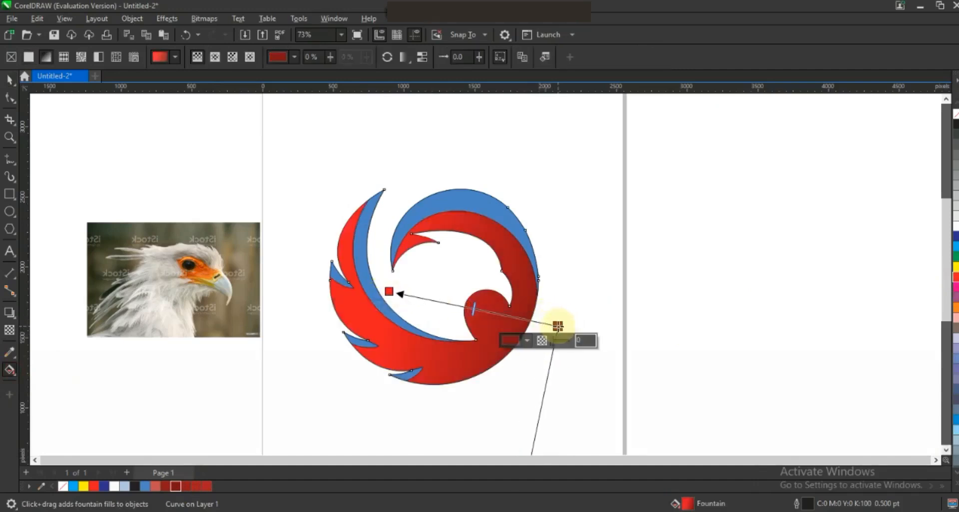
click(390, 286)
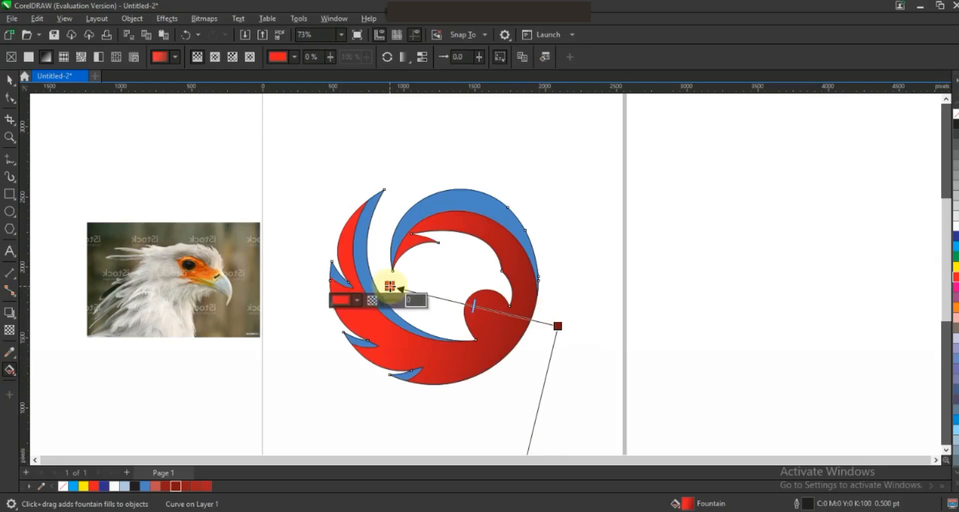
Fill the outer crest band with pure red (C0 M100 Y100 K0)
click(10, 80)
key(space)
click(470, 203)
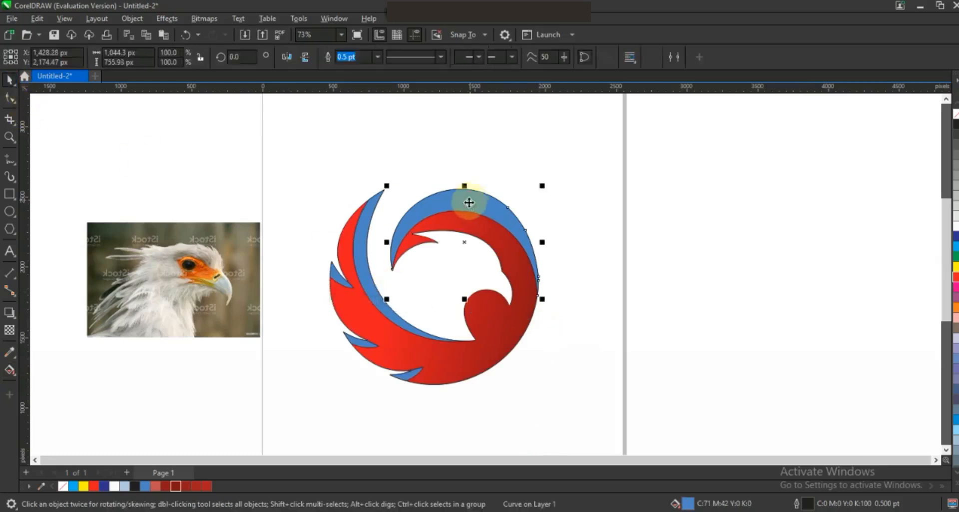
click(956, 277)
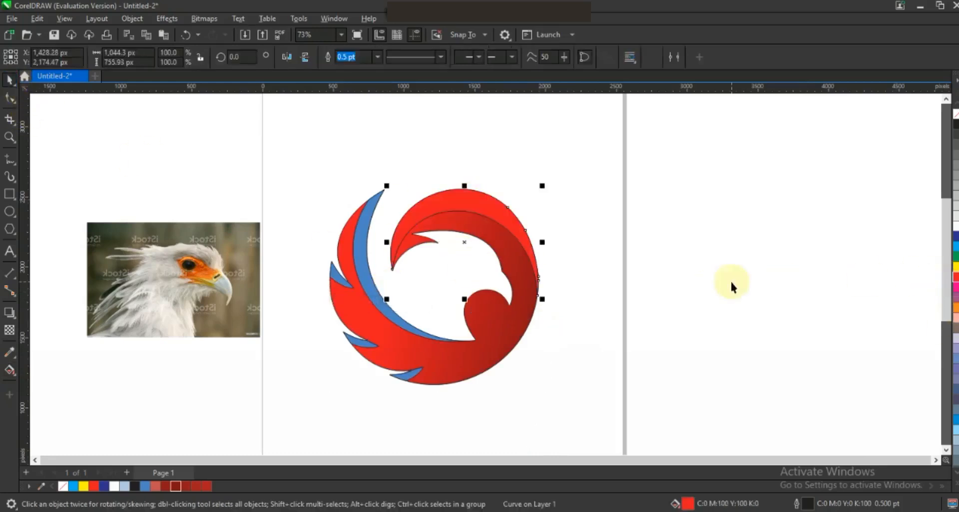
click(731, 282)
Fill the neck strip and three feather notch pieces with dark red, and remove the outlines from all logo pieces
click(362, 276)
shift+click(352, 343)
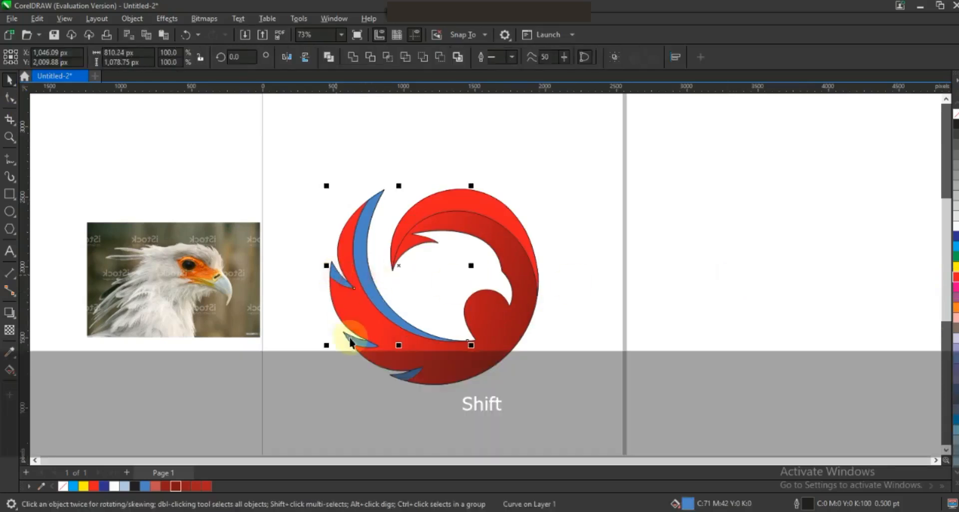
shift+click(404, 376)
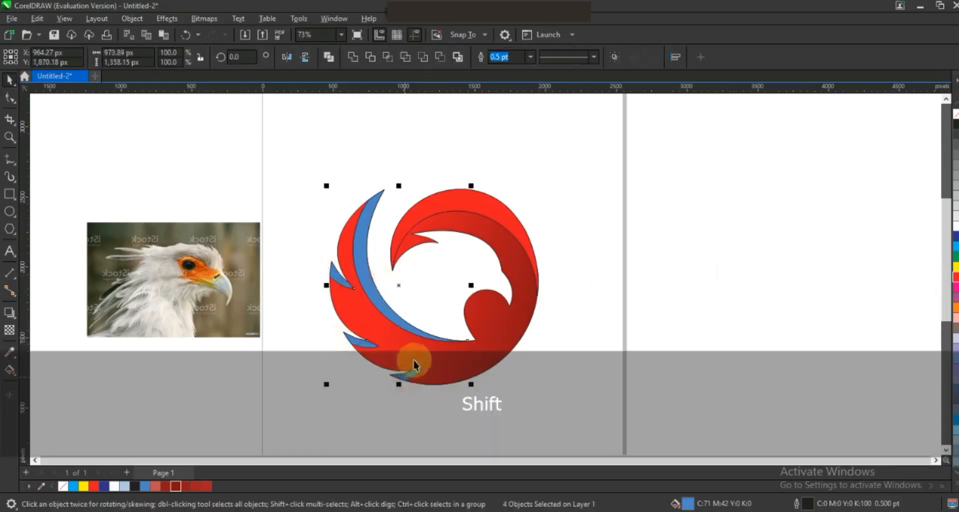
click(176, 486)
drag(289, 160, 560, 397)
click(585, 392)
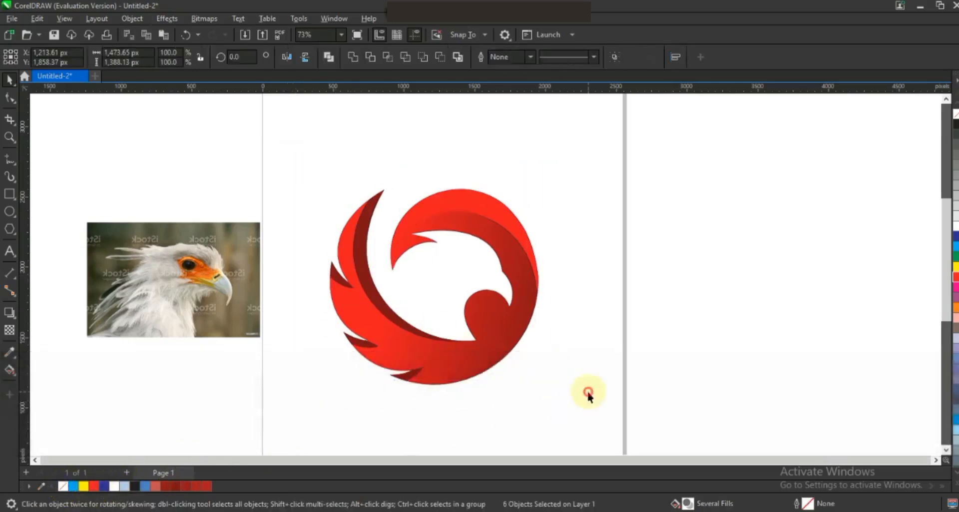
Draw a three-segment Freehand line from the beak tip back into the white head, with a small notch, and down past the neck strip
click(9, 137)
drag(281, 168, 604, 382)
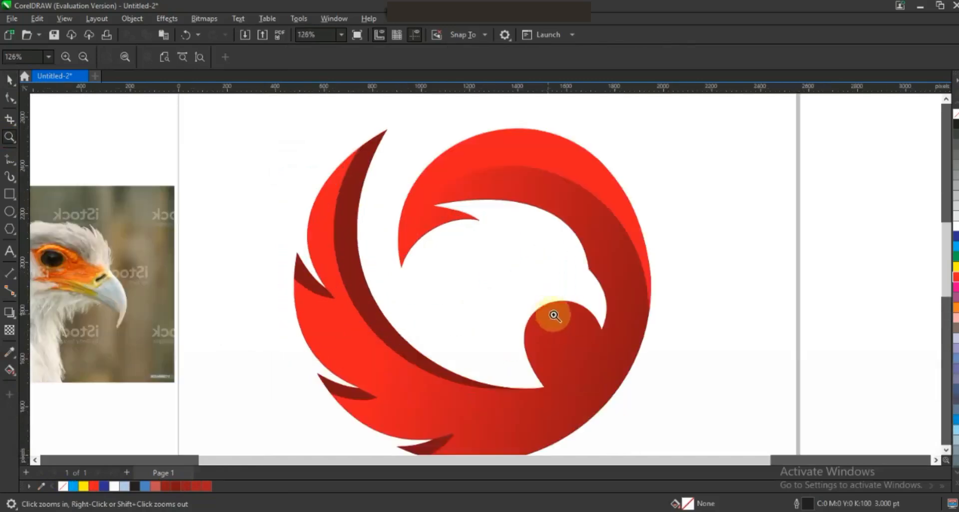
click(7, 159)
click(605, 333)
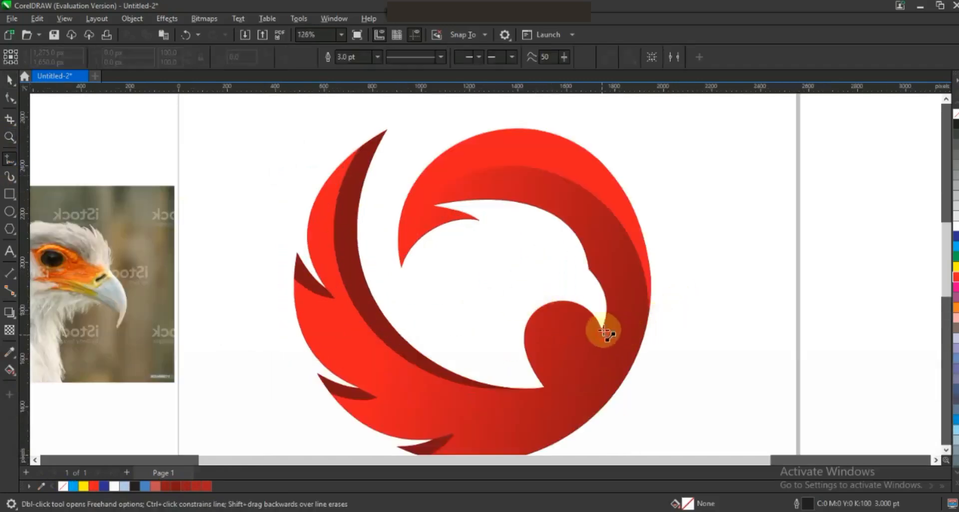
click(491, 294)
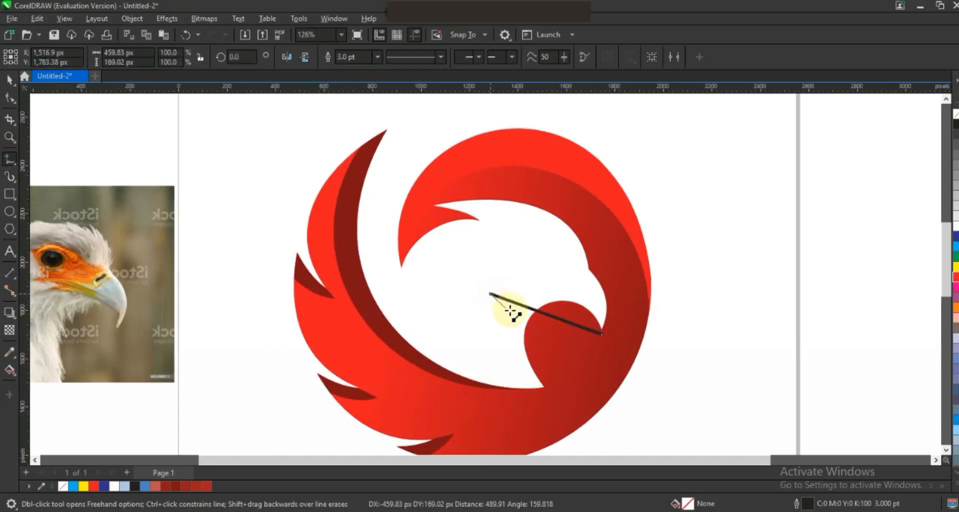
click(510, 310)
click(491, 400)
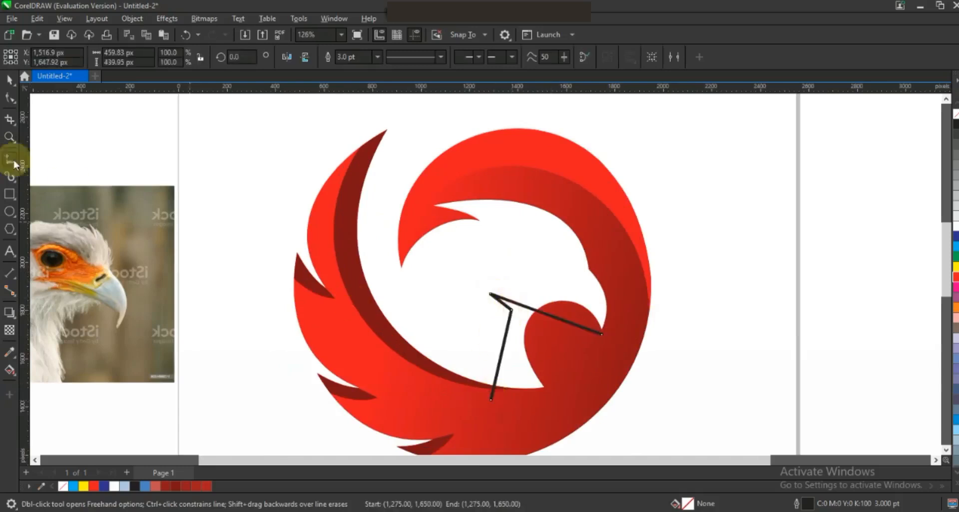
Convert the new line's segments to curves and arch the upper one from the beak tip over the rounded throat shape
drag(658, 417, 659, 419)
click(183, 57)
drag(648, 318, 537, 275)
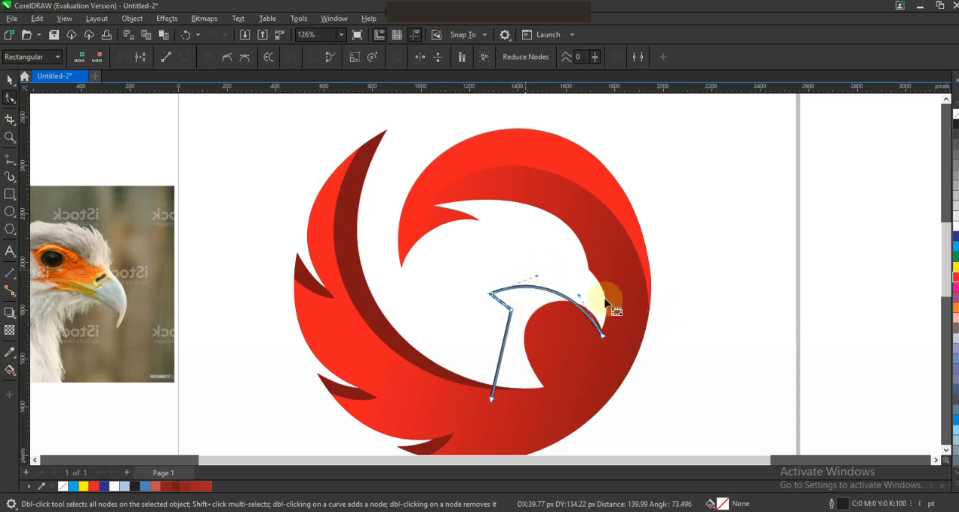
drag(593, 289, 598, 282)
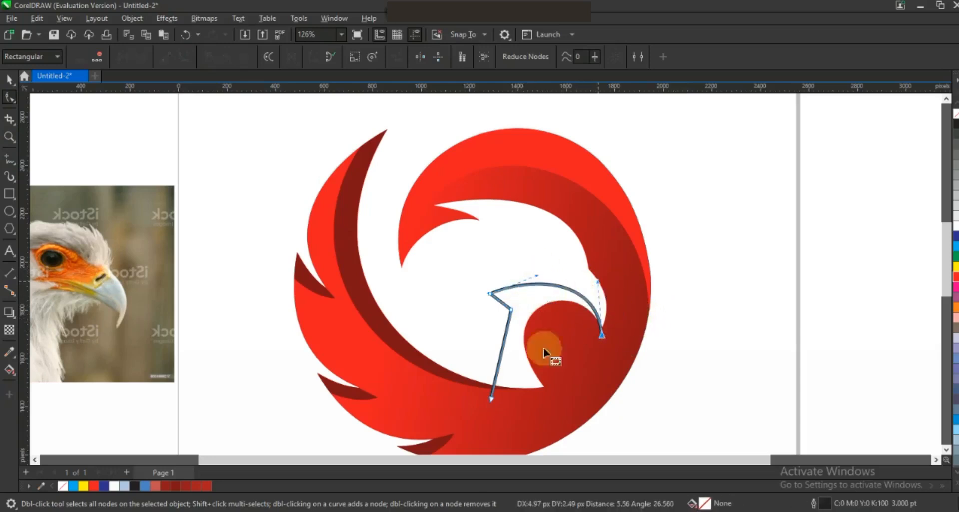
Bow the lower segment outward into the white head and reshape the small notch segment into a short curved hook
click(505, 342)
drag(505, 340, 484, 319)
drag(498, 370, 476, 369)
click(506, 306)
mouse_move(490, 294)
mouse_down()
mouse_move(492, 303)
mouse_move(536, 275)
mouse_move(500, 303)
mouse_up()
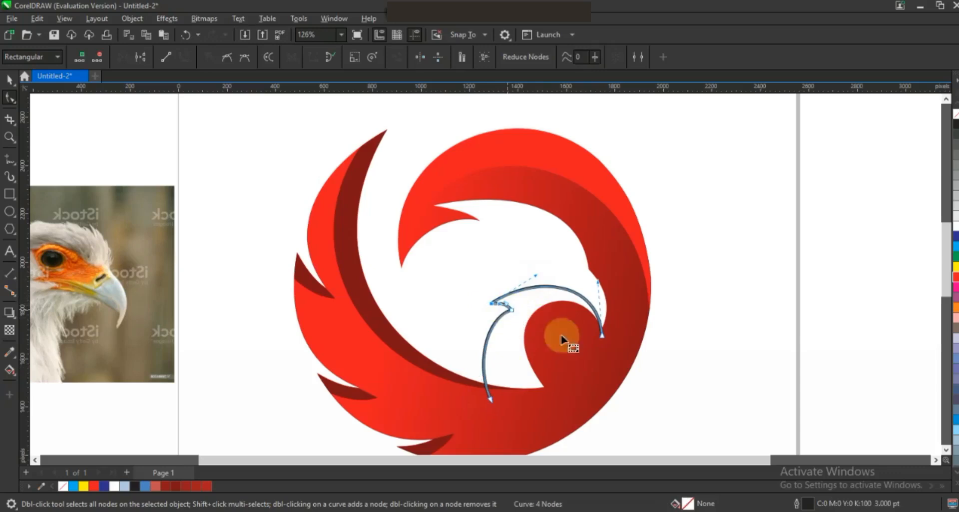
Smart-fill the region enclosed between the new curve and the rounded throat shape with the medium blue
click(14, 379)
click(45, 386)
click(516, 348)
click(9, 79)
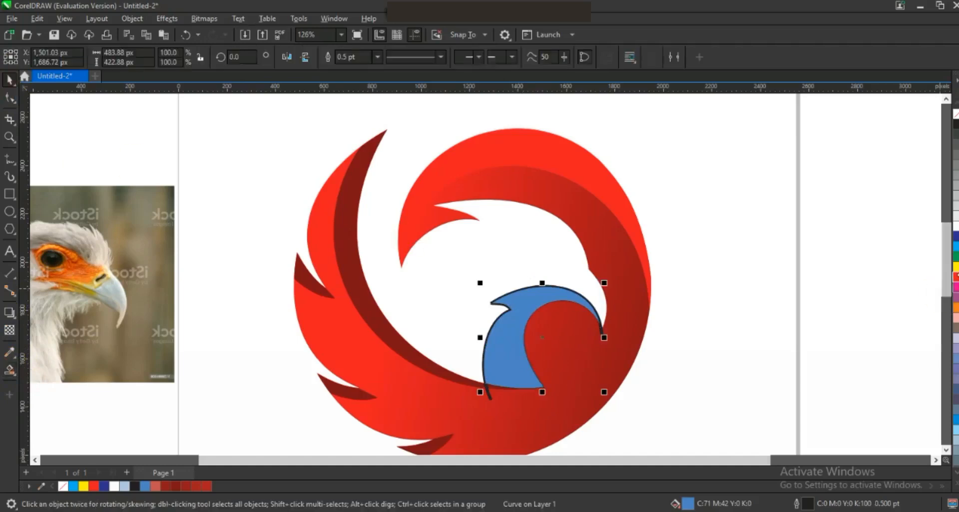
Recolour the new face patch with a light orange tint of C0 M48 Y48 K0
click(956, 279)
ctrl+click(955, 227)
ctrl+click(956, 227)
ctrl+click(956, 227)
ctrl+click(956, 228)
ctrl+click(956, 227)
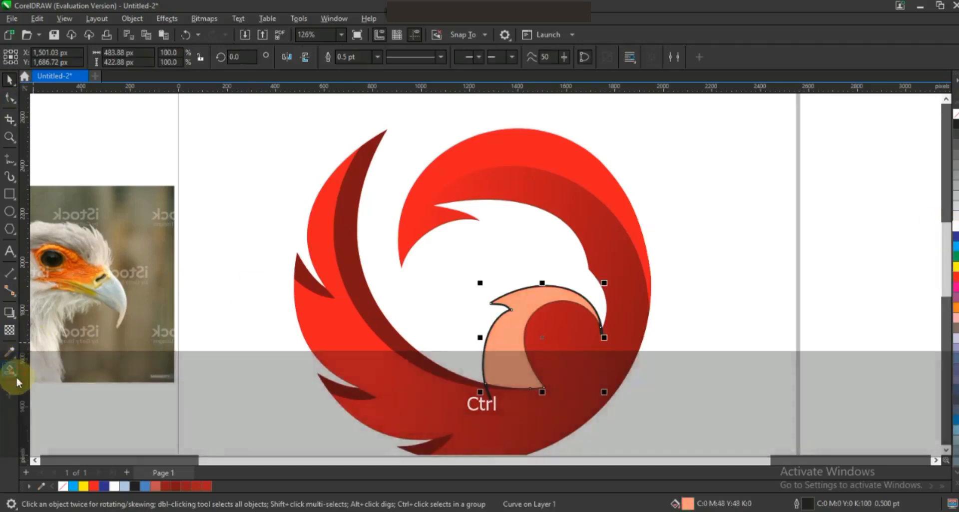
Apply a linear fountain fill to the face patch, fading from light orange at its upper part to white at its lower end
click(15, 376)
click(50, 370)
drag(530, 301, 497, 387)
click(14, 86)
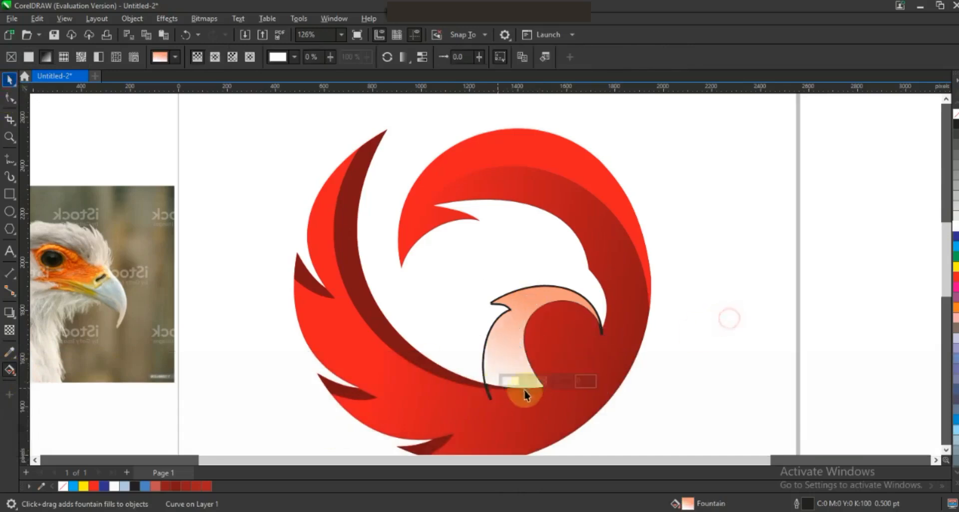
Delete the leftover construction curve along the face patch and remove the outlines from all the logo shapes
click(488, 394)
key(Delete)
key(F3)
drag(621, 388, 401, 177)
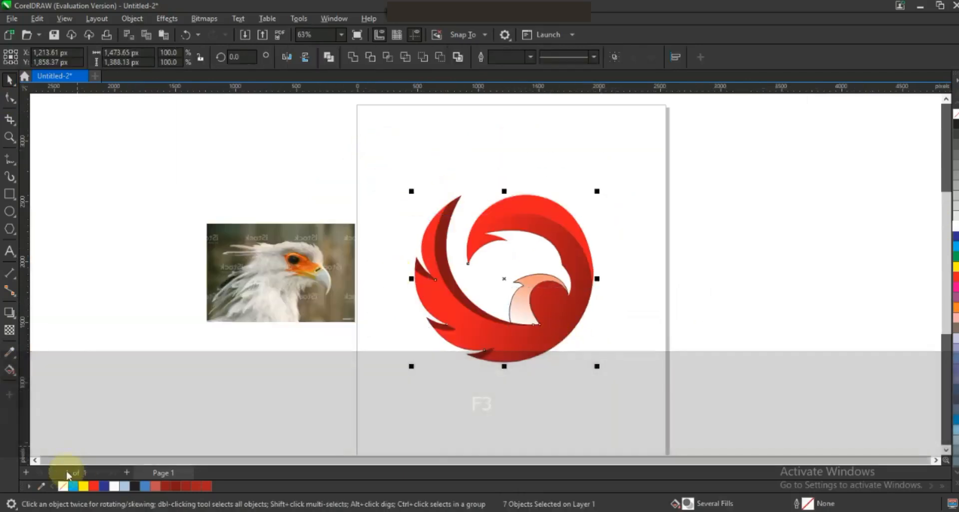
click(625, 367)
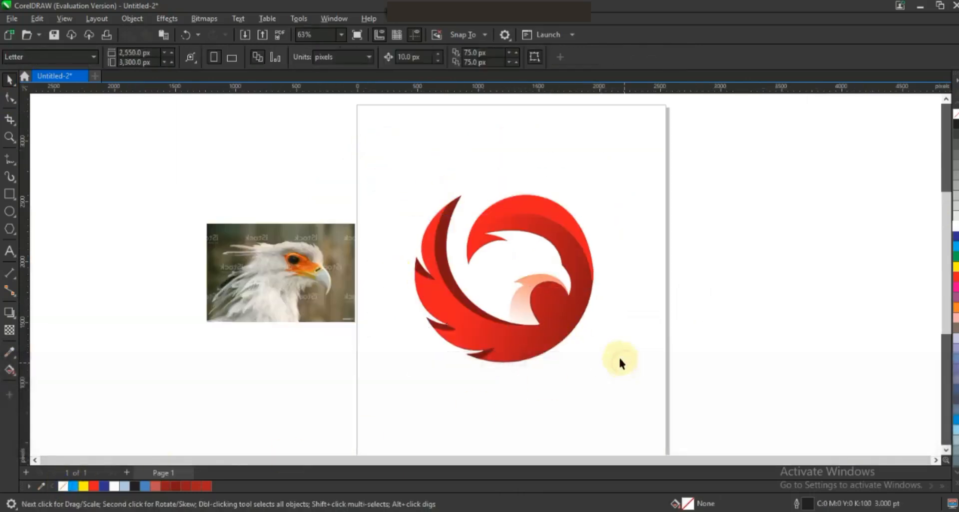
Draw a closed, slanted triangular eye about 121 by 111 px in the white head, just behind the beak
click(9, 137)
drag(462, 200, 622, 311)
click(10, 159)
click(522, 299)
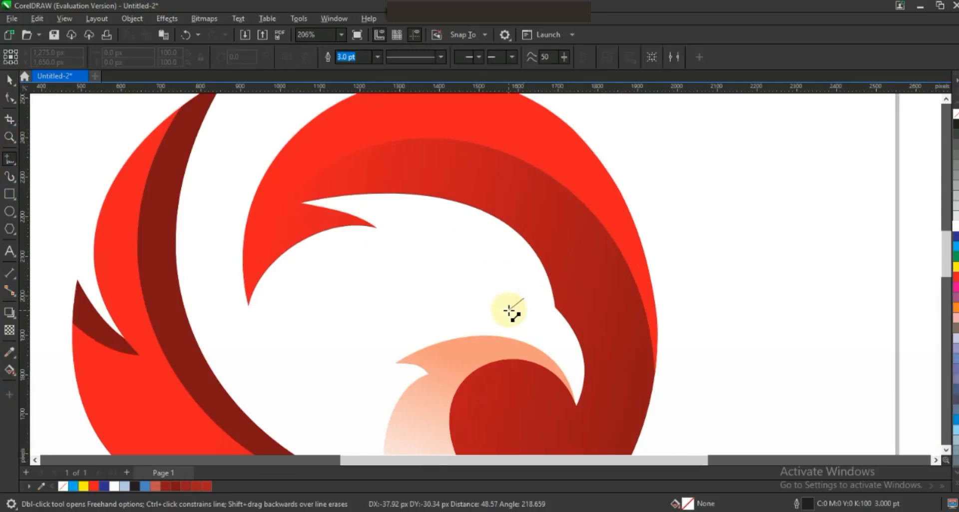
click(510, 311)
click(476, 266)
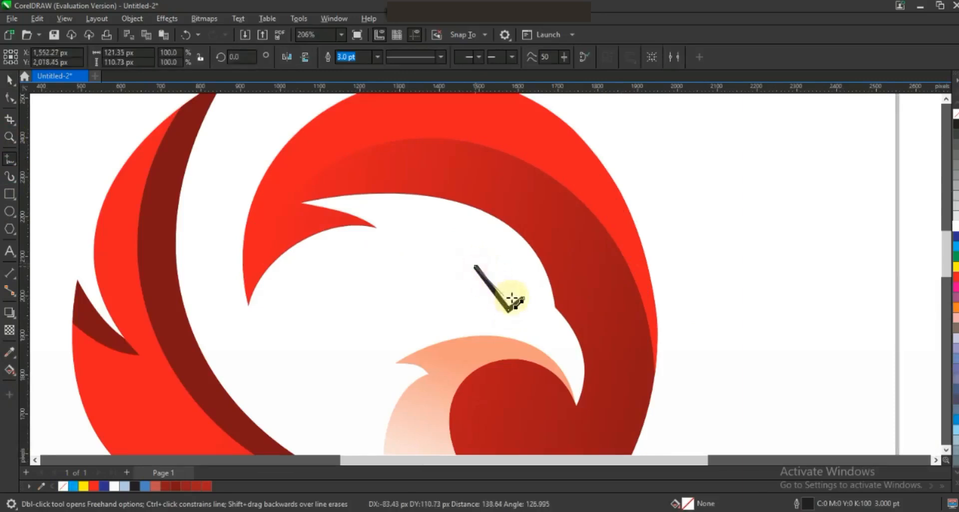
click(9, 79)
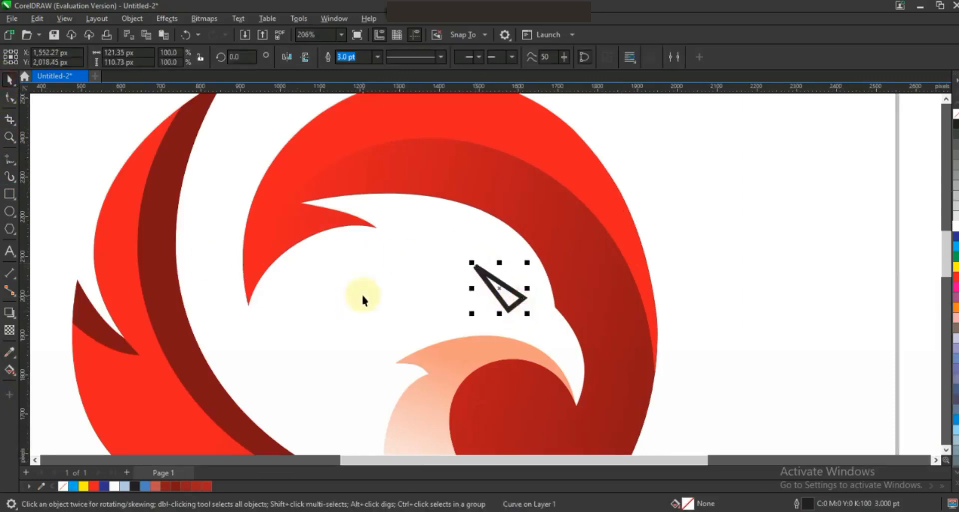
Fill the triangular eye with dark red C28 M100 Y100 K38, remove its outline and scale it down to 90%
click(173, 487)
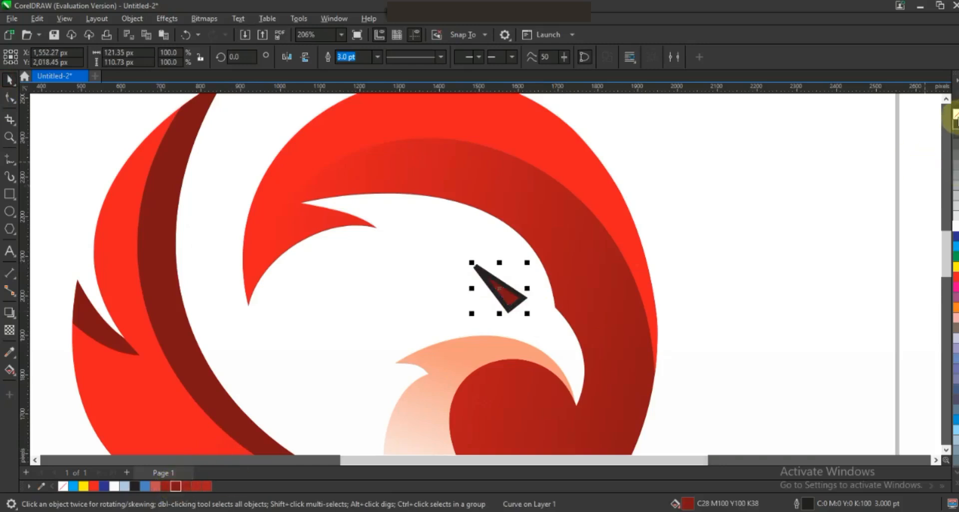
right_click(954, 114)
drag(527, 313, 516, 296)
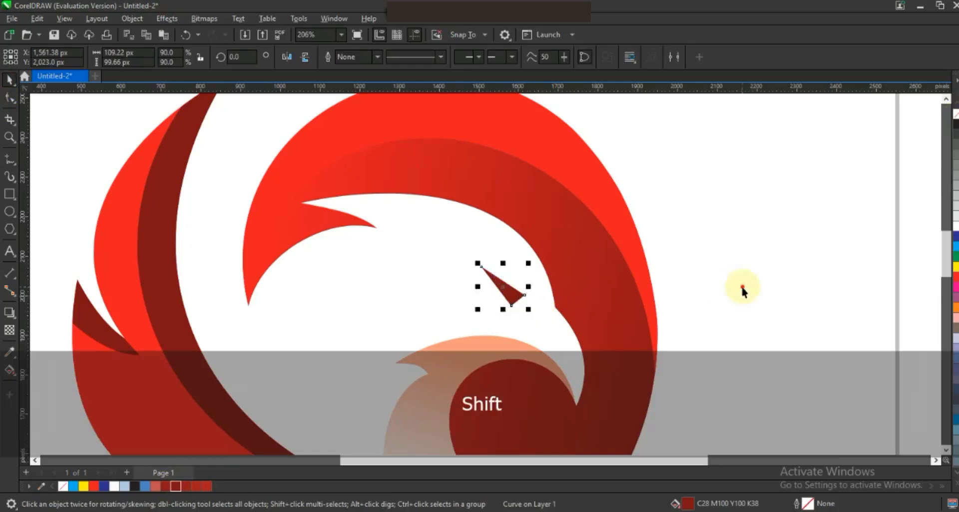
Deselect the eye and frame the complete logo together with the reference photo for comparison
key(F3)
key(F3)
key(Escape)
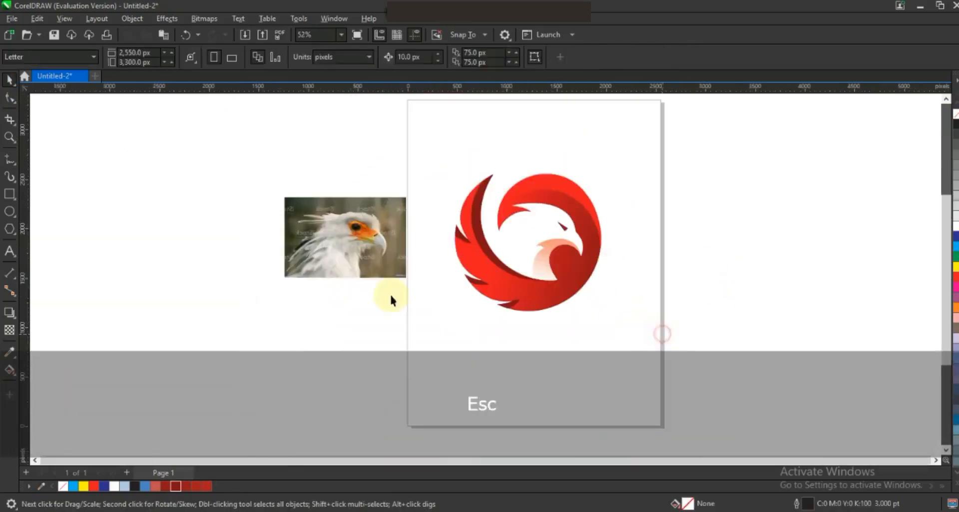
click(10, 136)
drag(288, 165, 656, 330)
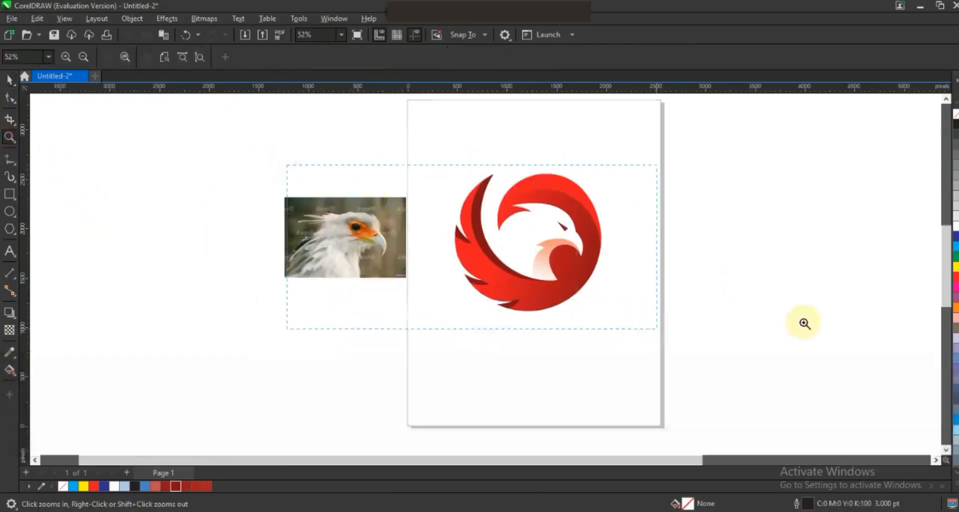